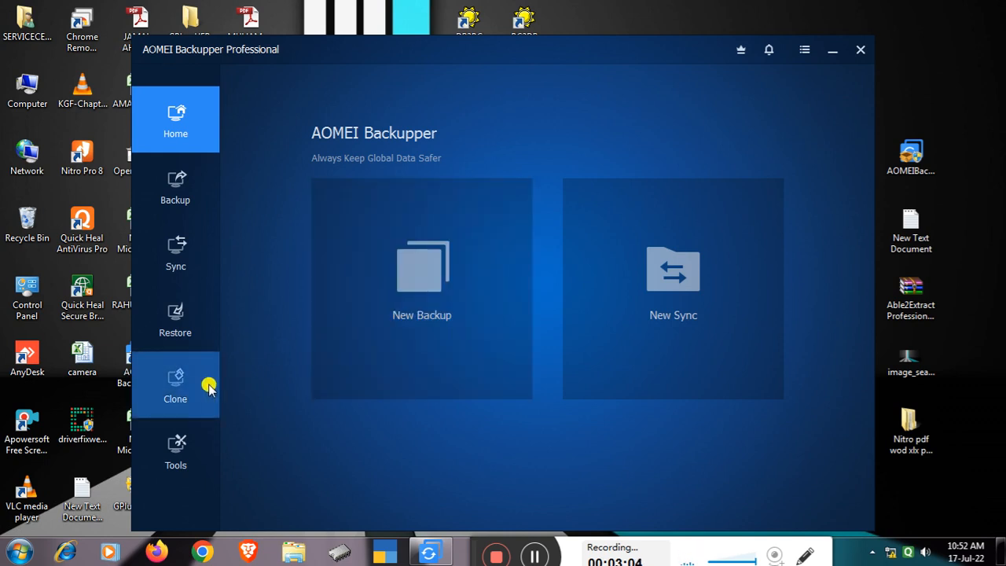
# - Open Disk Management in the computer's management console and maximize its window
pyautogui.rightClick(26, 91)
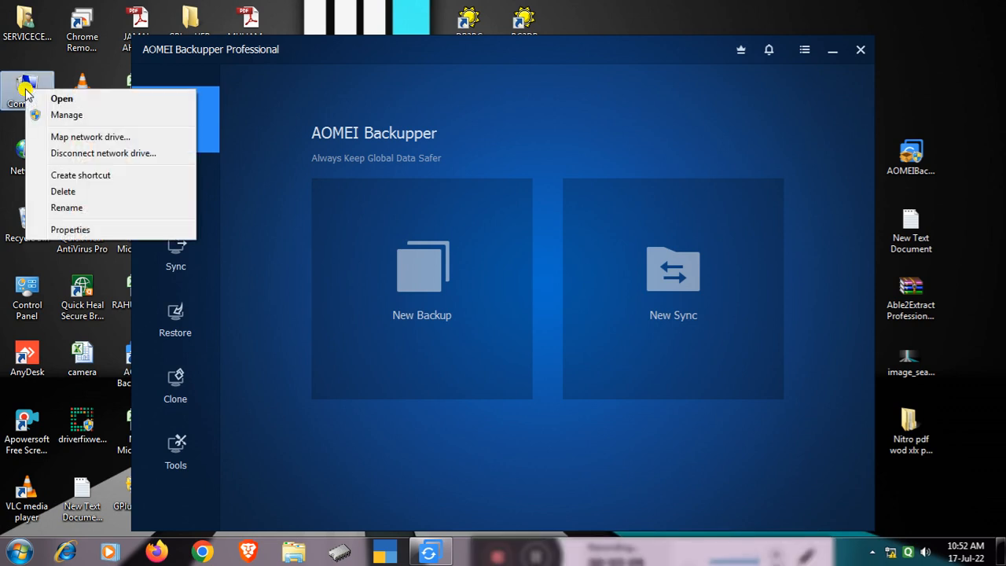
pyautogui.click(58, 114)
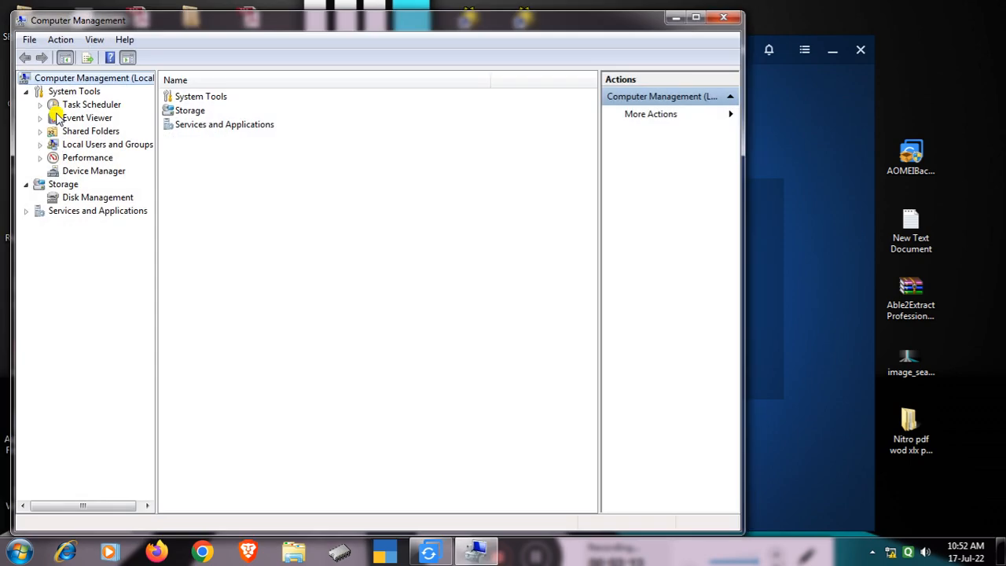
pyautogui.click(90, 200)
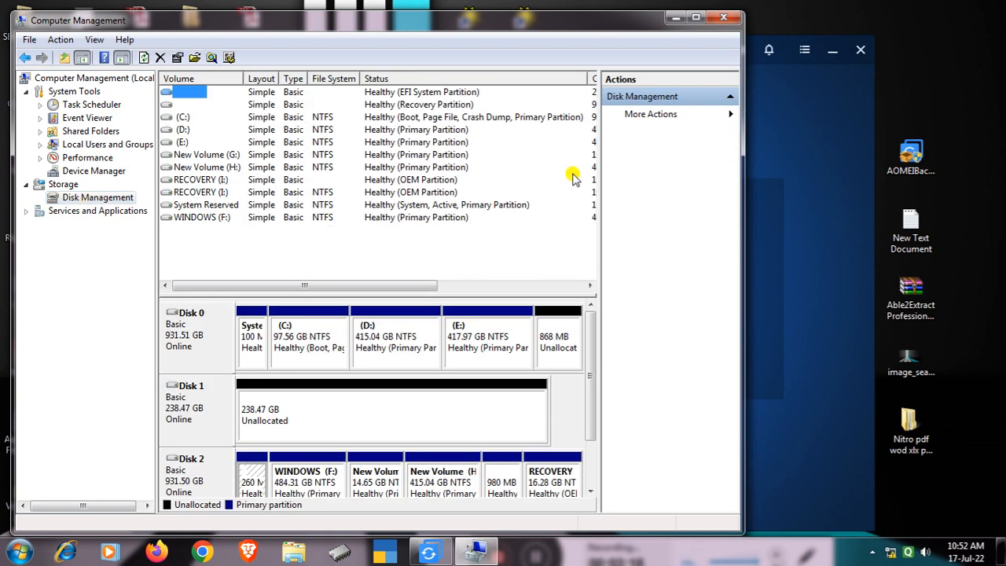
pyautogui.click(695, 17)
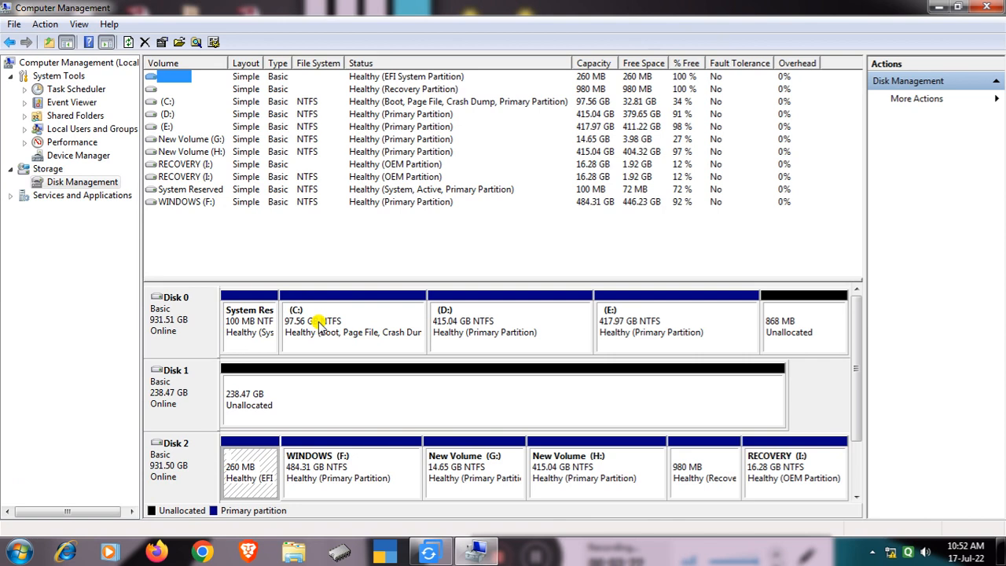
# - Examine the partition layouts of Disk 0, Disk 1 and Disk 2 and return to AOMEI Backupper
pyautogui.click(175, 319)
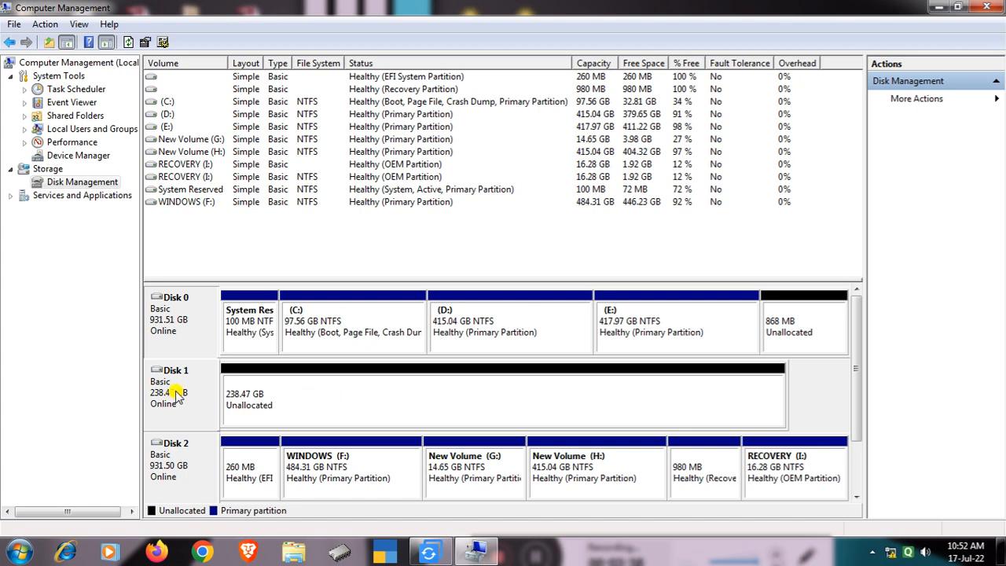
pyautogui.click(260, 401)
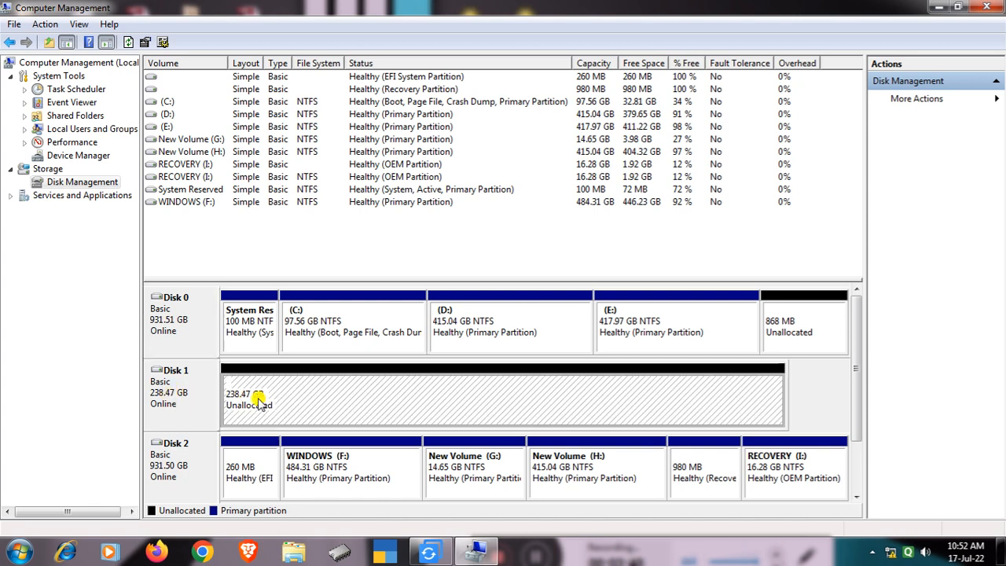
pyautogui.click(160, 465)
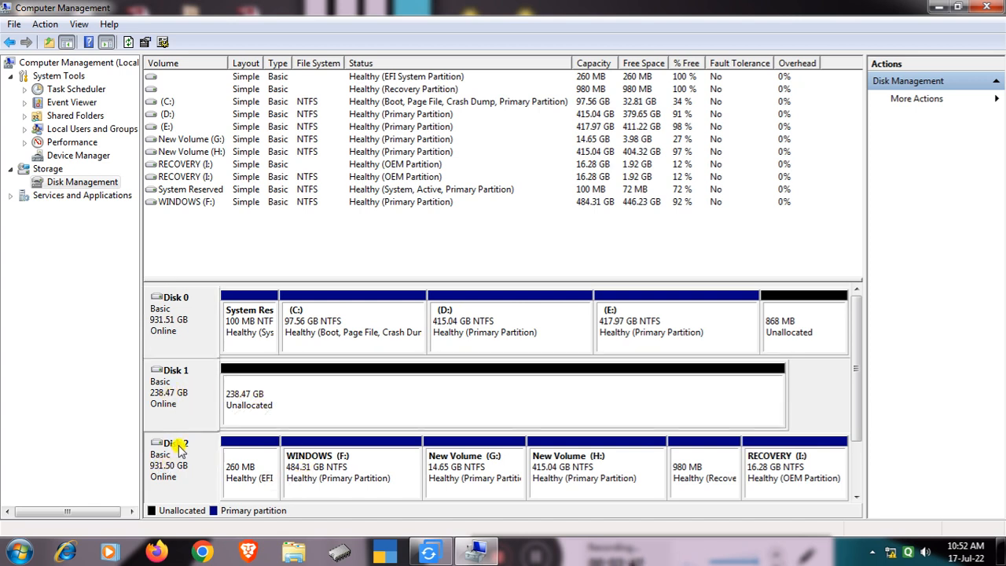
pyautogui.click(183, 394)
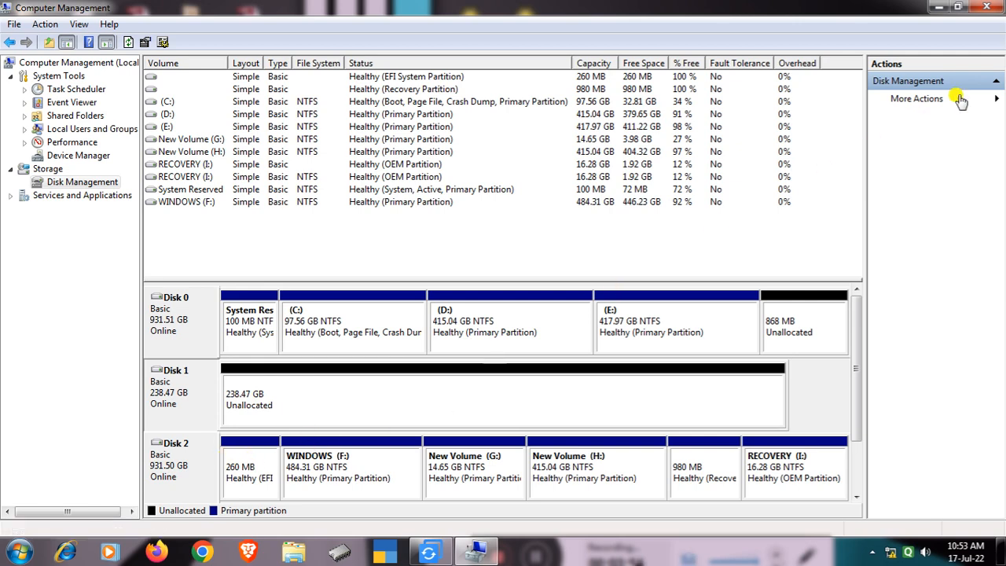
pyautogui.click(935, 11)
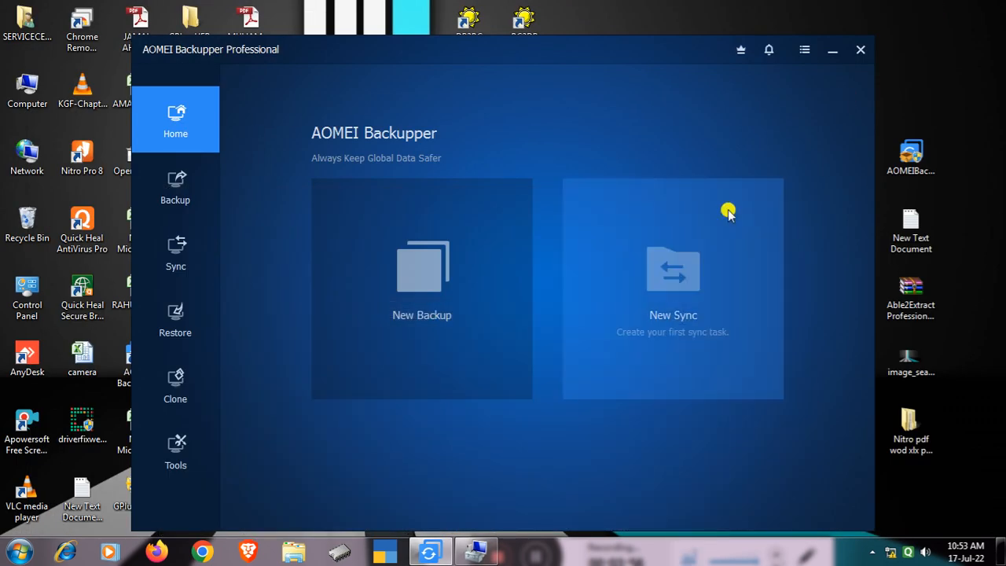
# - Open the Clone options in AOMEI Backupper and recheck the disks in Disk Management
pyautogui.click(176, 386)
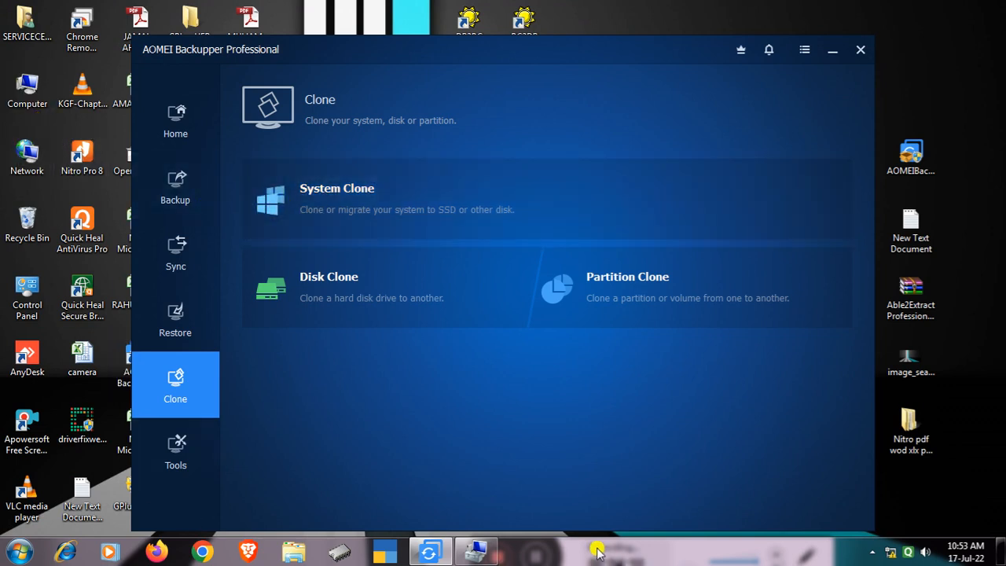
pyautogui.click(476, 553)
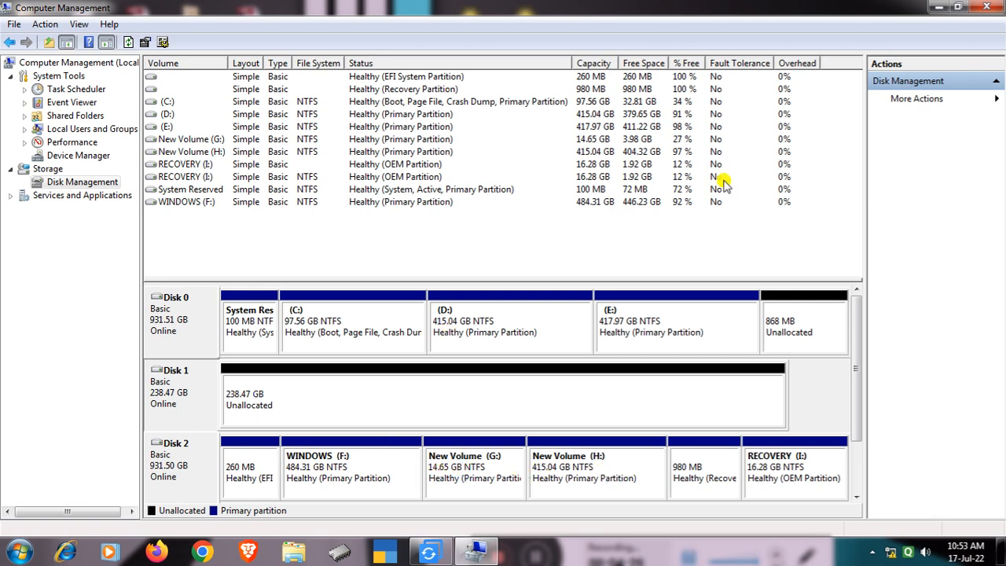
pyautogui.click(931, 10)
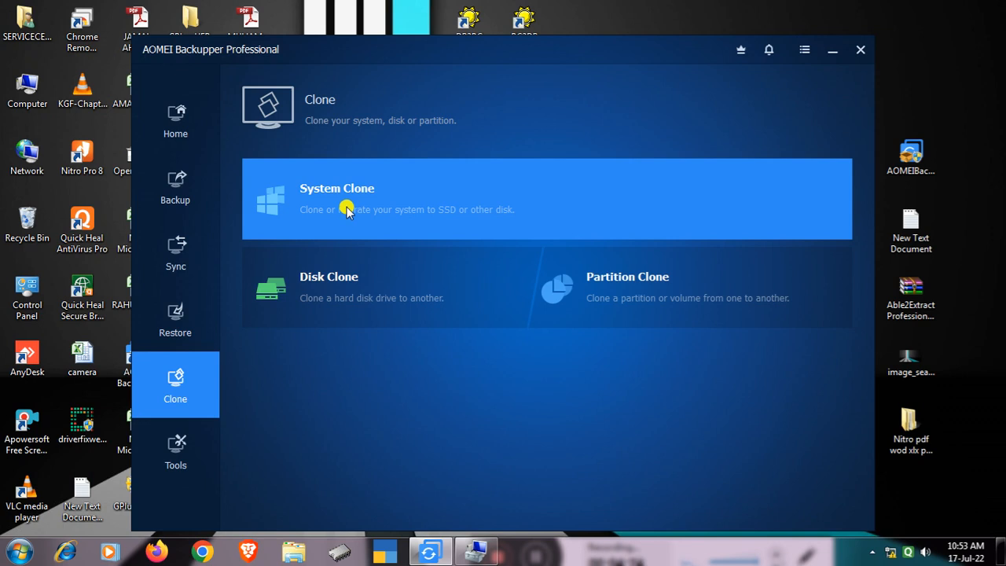
# - Set up a System Clone with the unallocated space on Disk1 as its destination, up to the operation summary
pyautogui.click(339, 200)
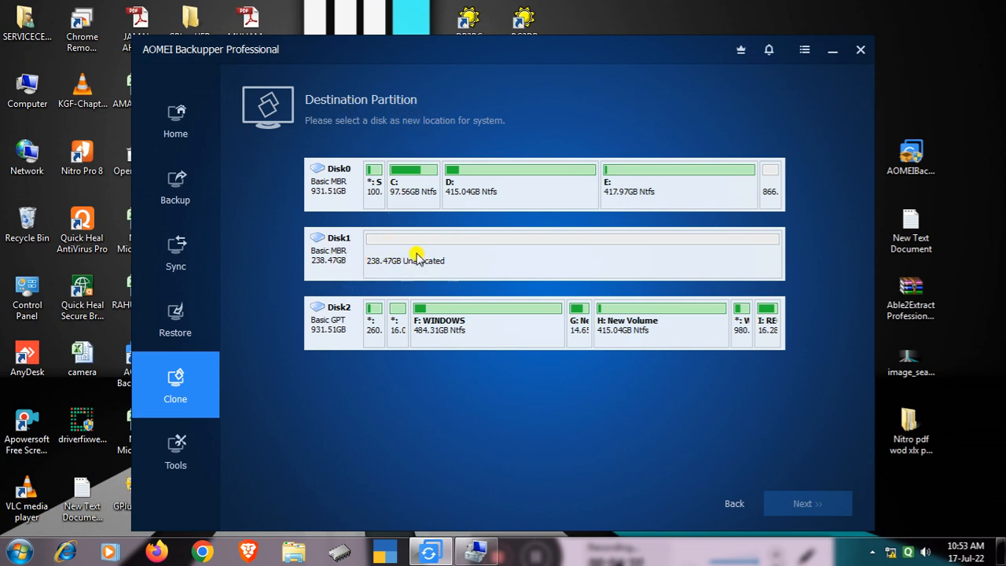
pyautogui.moveTo(405, 250)
pyautogui.click(396, 260)
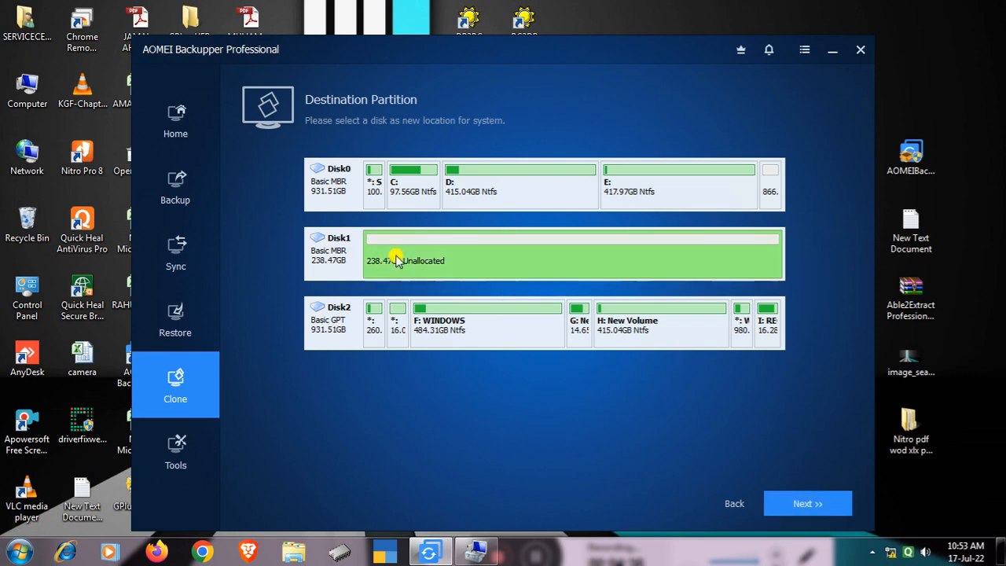
pyautogui.click(803, 506)
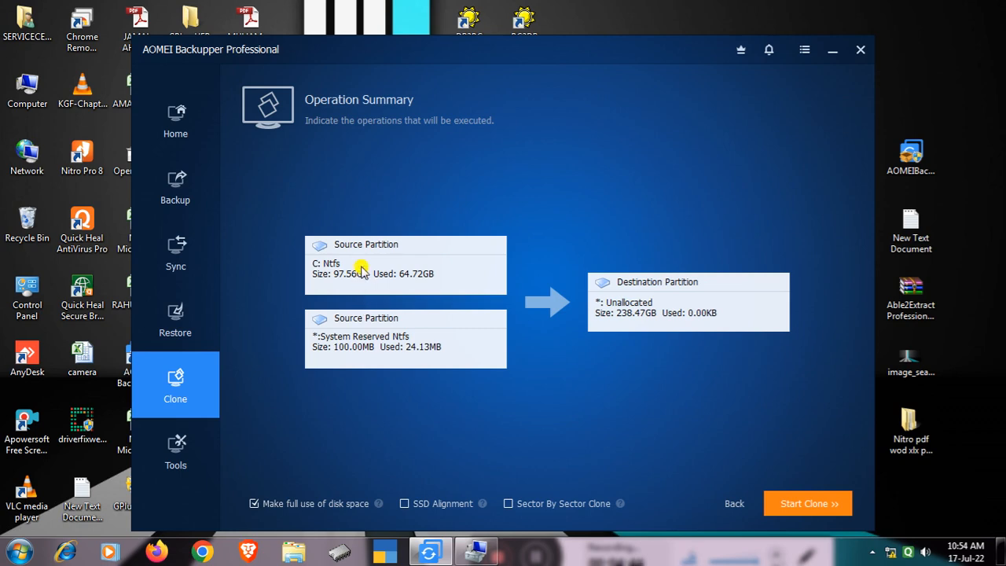
# - Compare the system clone's source and destination with the layout in Disk Management, and return to the clone type choices
pyautogui.click(476, 552)
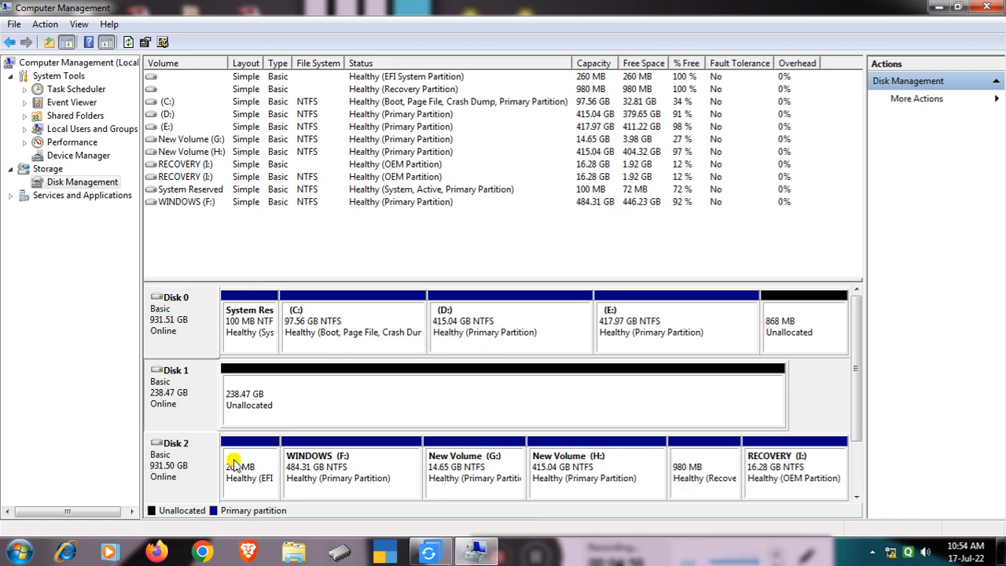
pyautogui.click(938, 7)
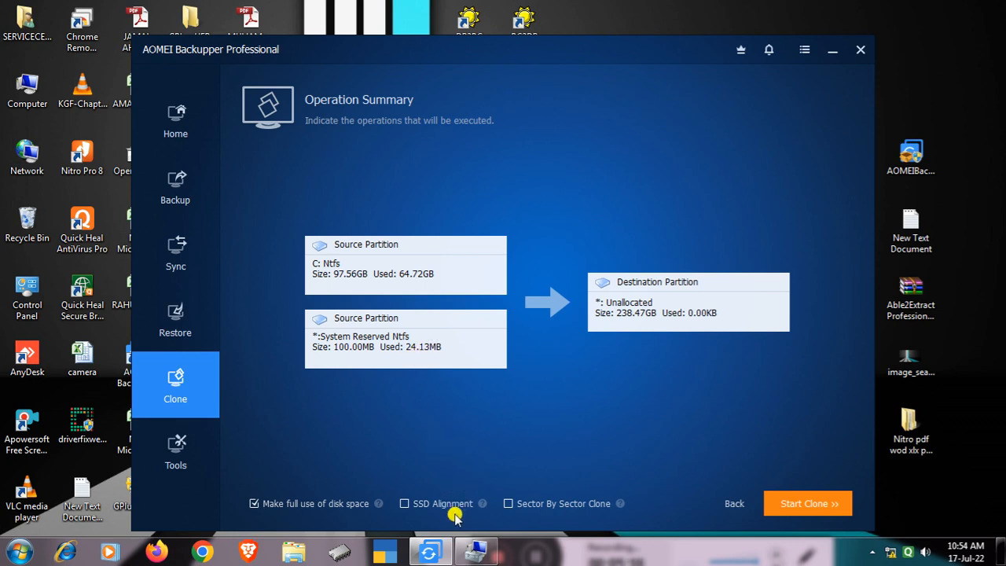
pyautogui.click(476, 552)
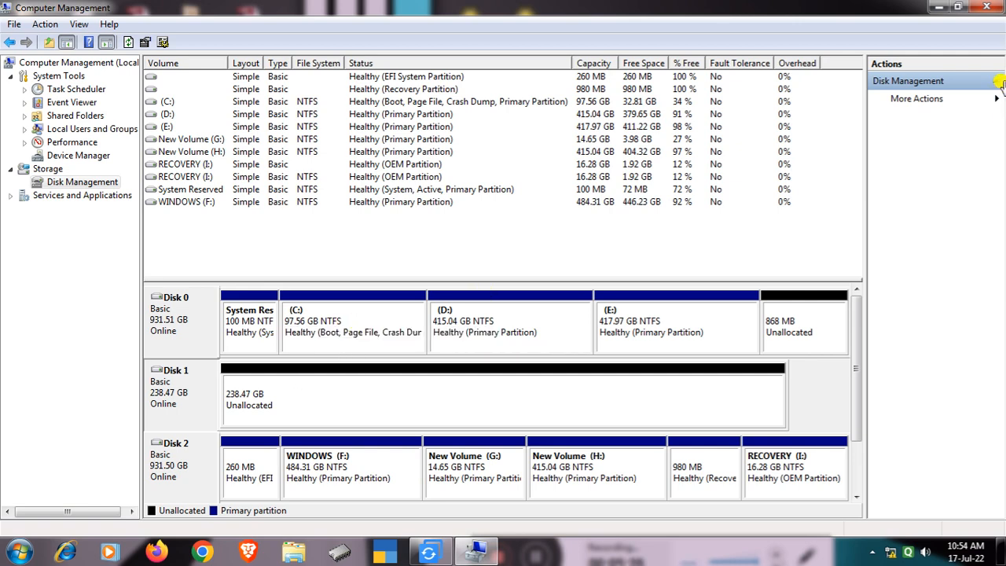
pyautogui.click(938, 7)
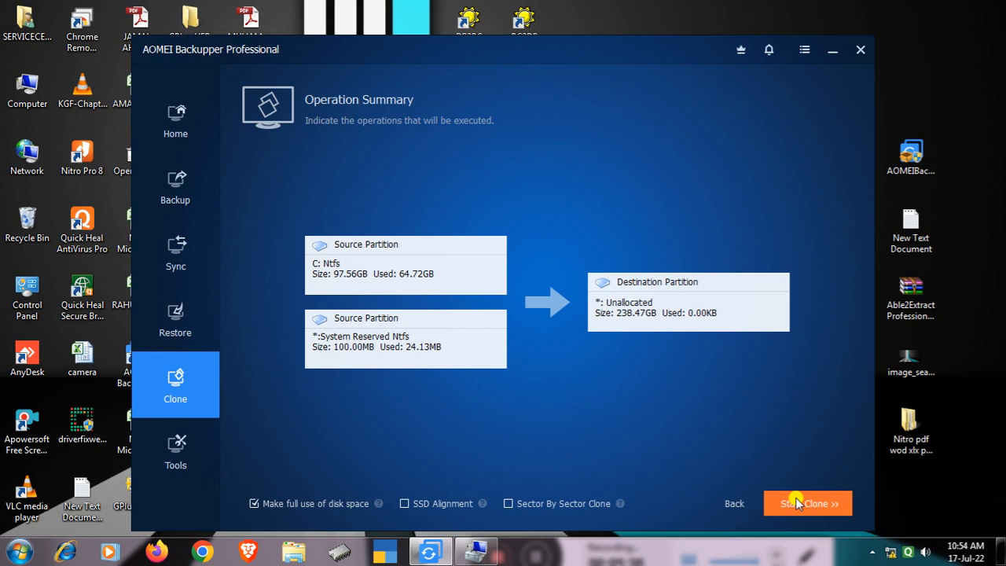
pyautogui.click(153, 390)
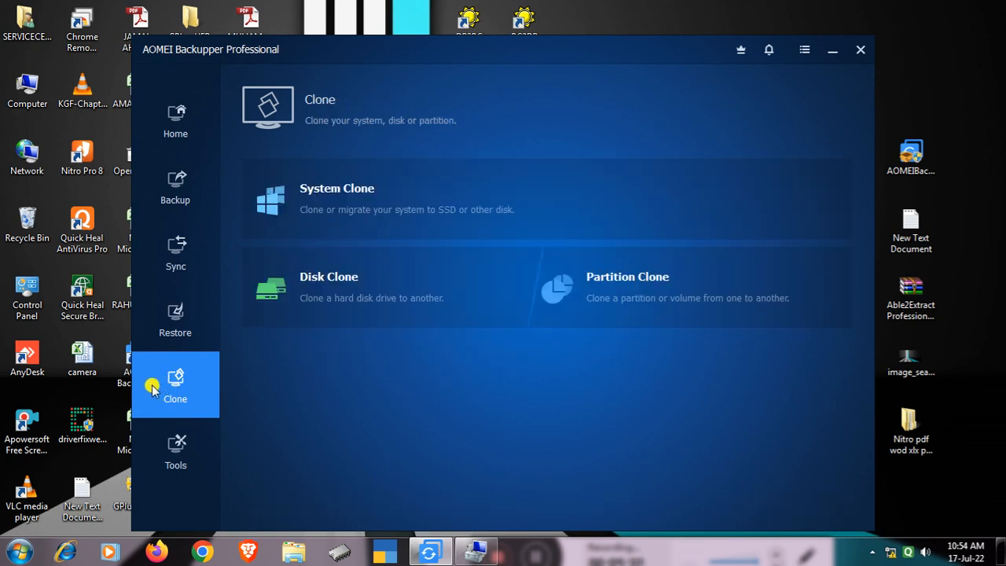
# - Check the disks in Disk Management and set up a Disk Clone with Disk2 as source and Disk1 as destination
pyautogui.click(476, 552)
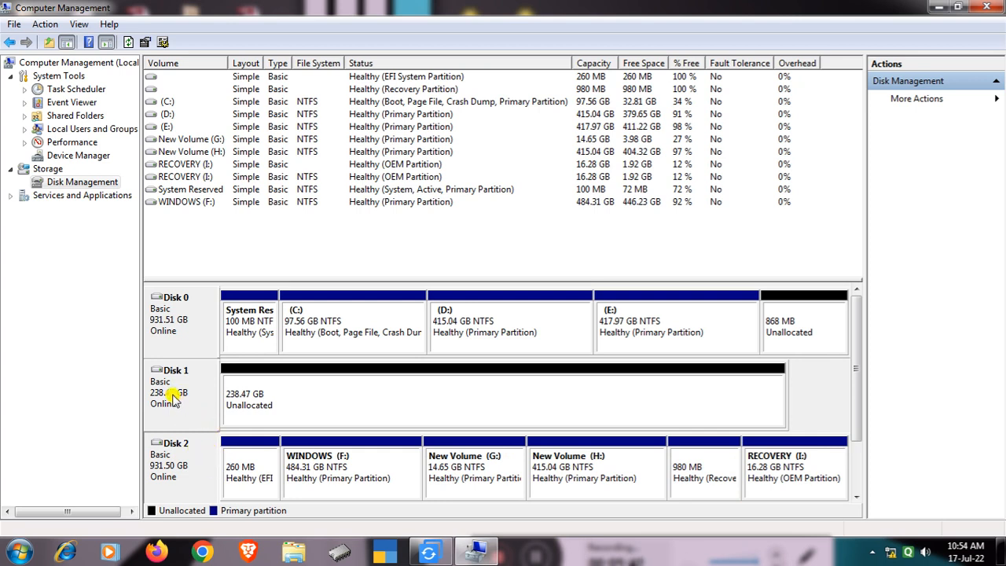
pyautogui.click(937, 8)
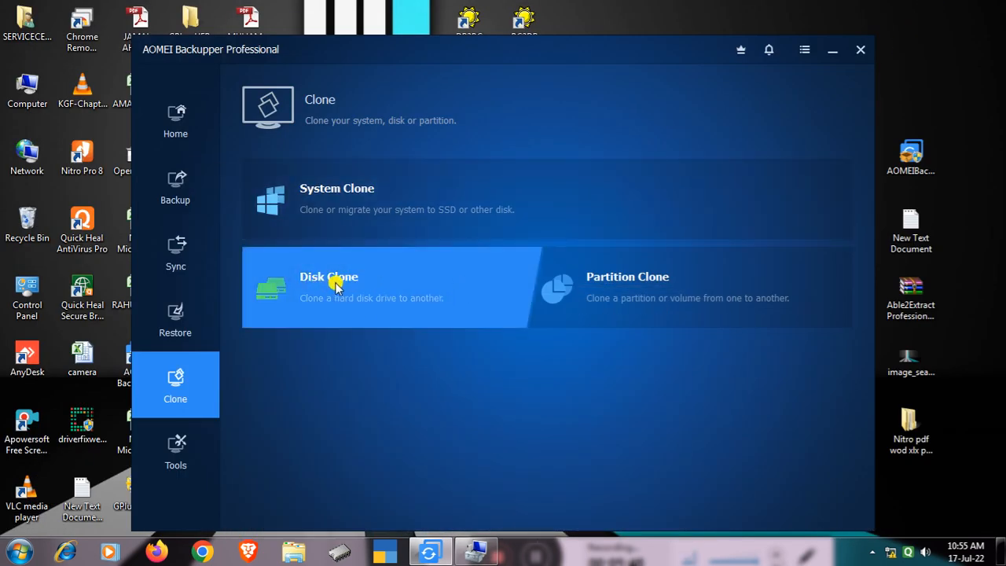
pyautogui.click(336, 287)
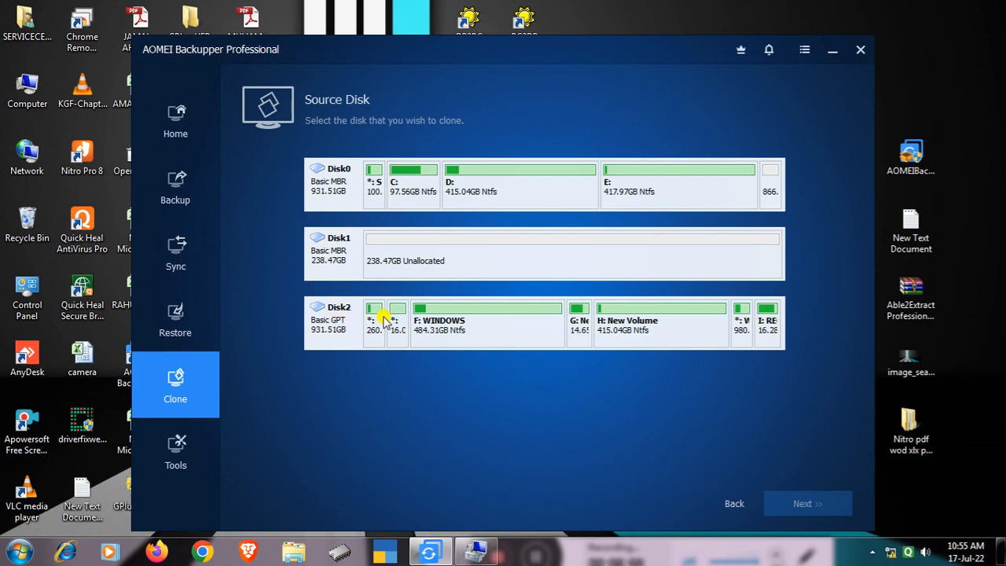
pyautogui.click(343, 330)
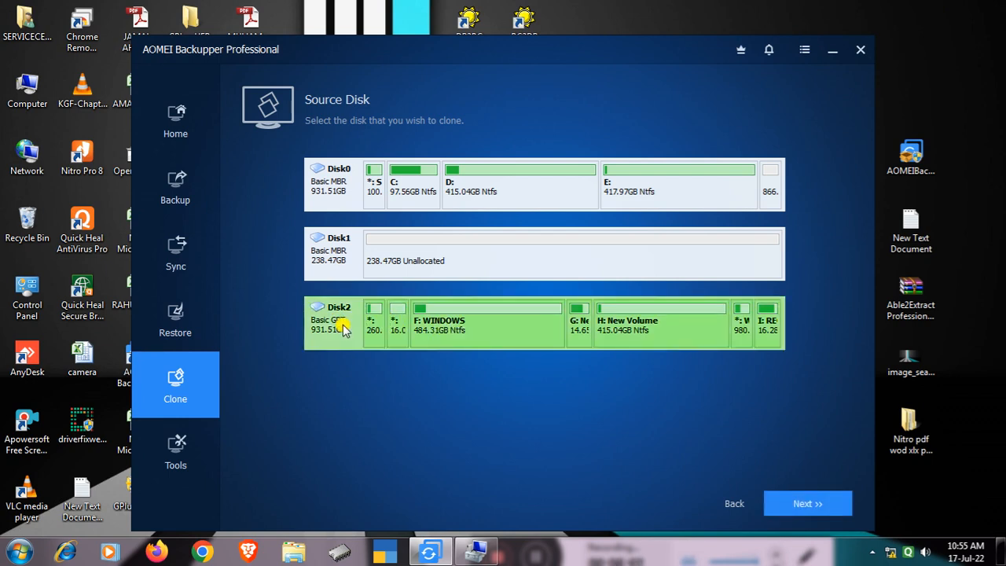
pyautogui.click(807, 505)
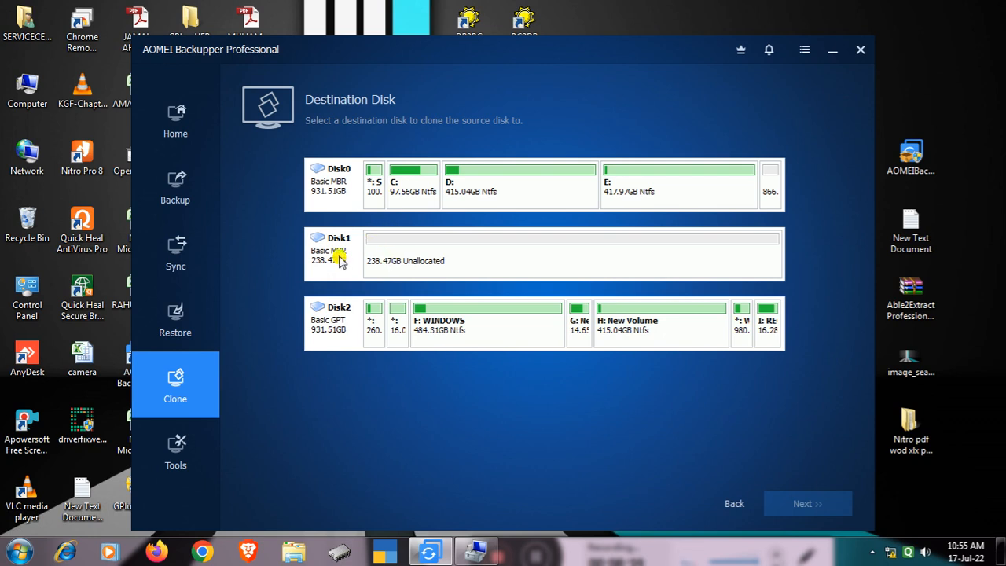
pyautogui.click(396, 262)
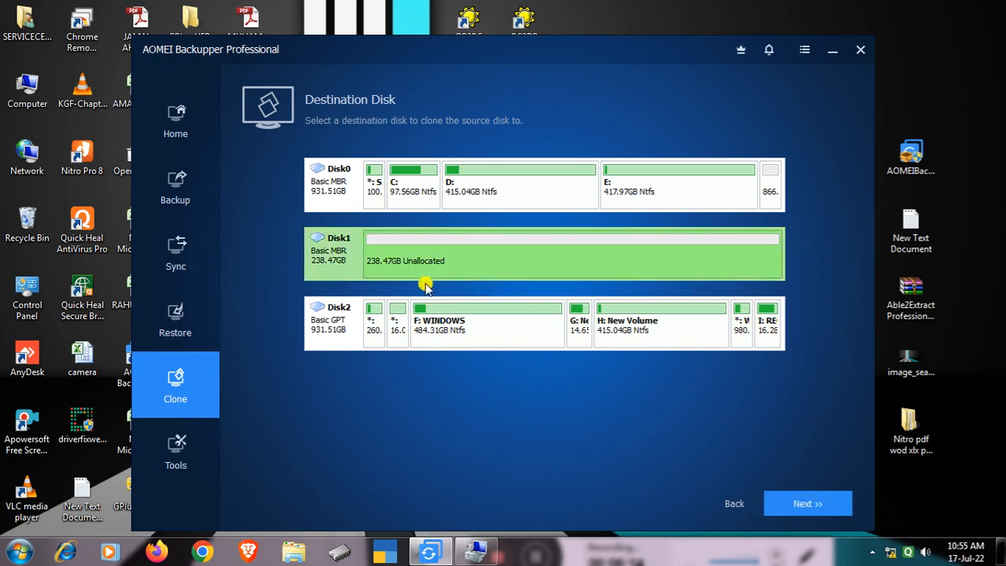
pyautogui.click(806, 506)
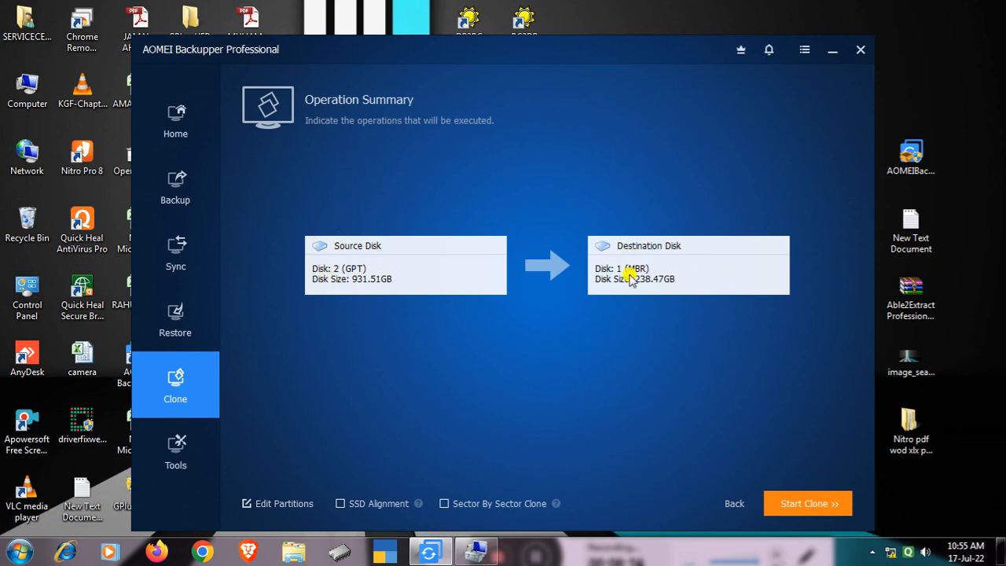
# - Verify the source and destination disks in Disk Management and start the clone from Disk 2 to Disk 1
pyautogui.moveTo(480, 552)
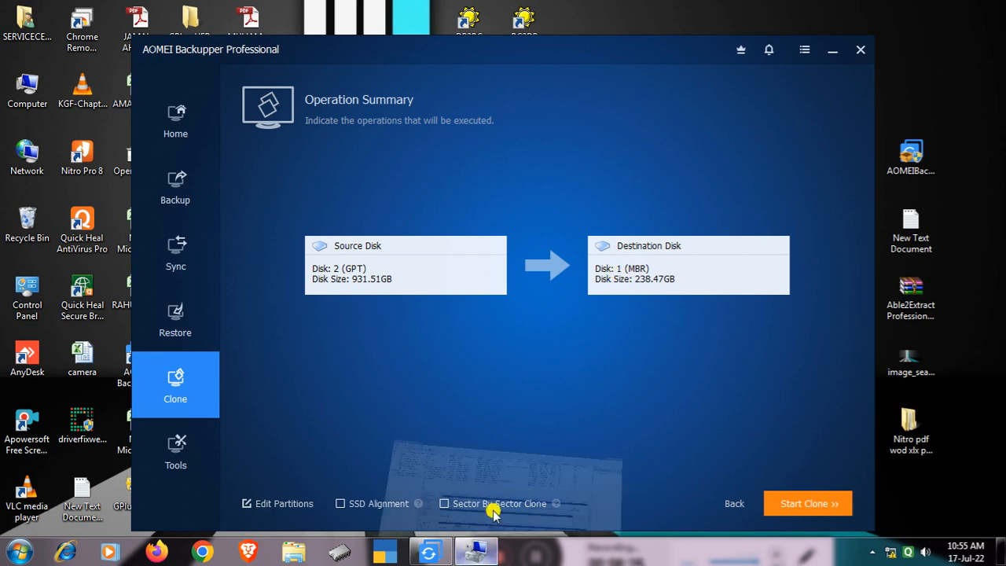
pyautogui.click(483, 487)
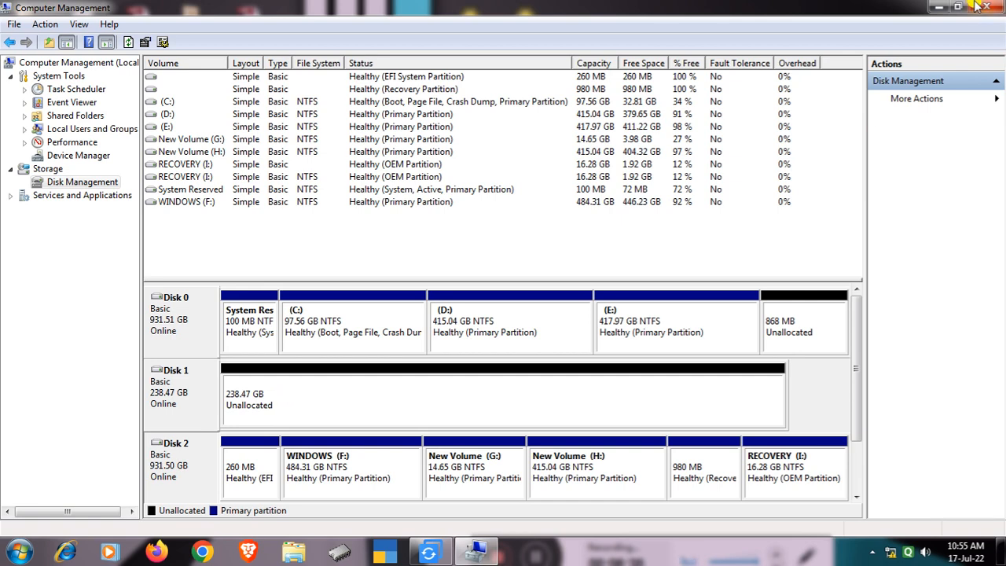
pyautogui.click(939, 8)
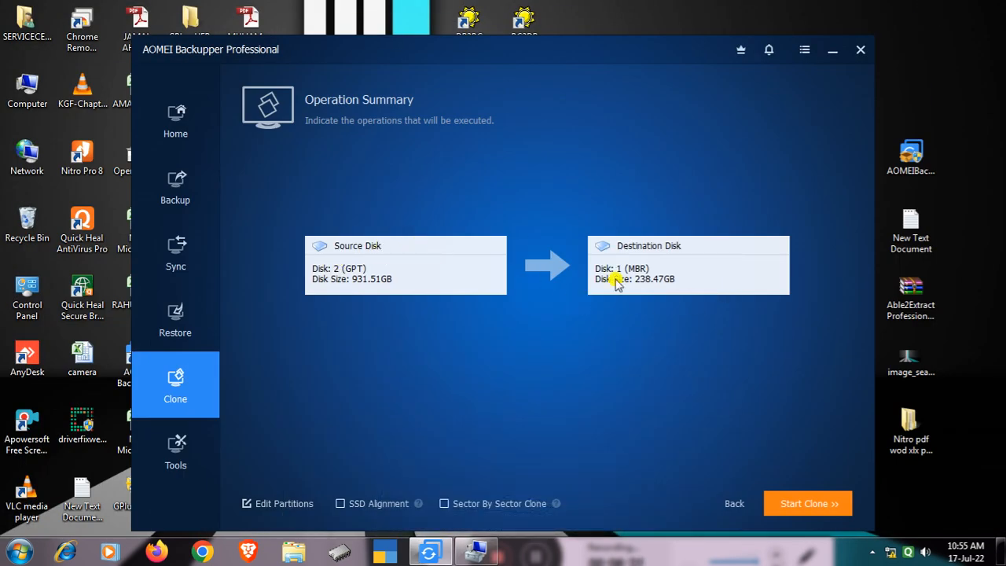
pyautogui.click(801, 505)
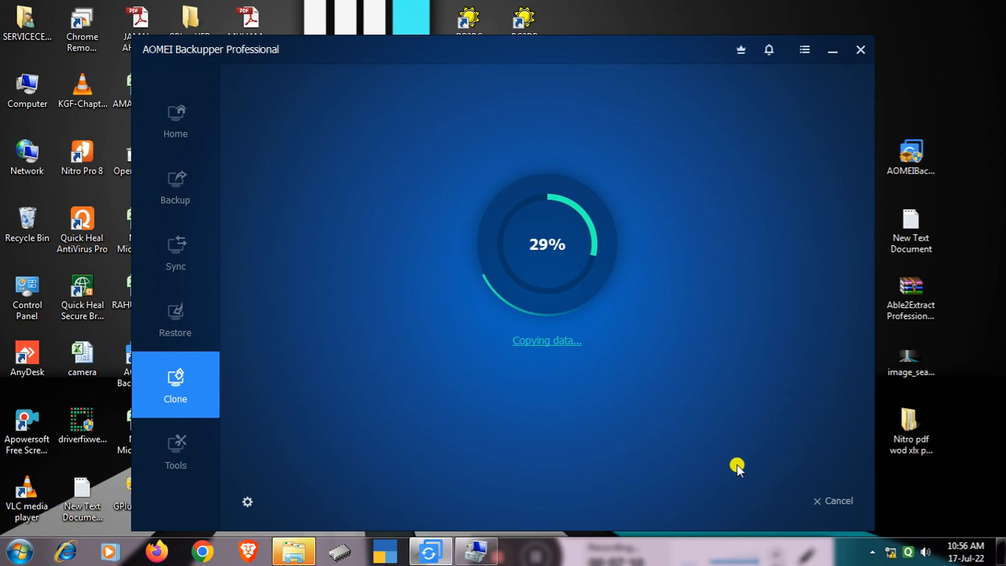
pyautogui.hotkey('alt', 'Tab')
pyautogui.hotkey('alt', 'Tab')
pyautogui.hotkey('alt', 'Tab')
pyautogui.hotkey('alt', 'Tab')
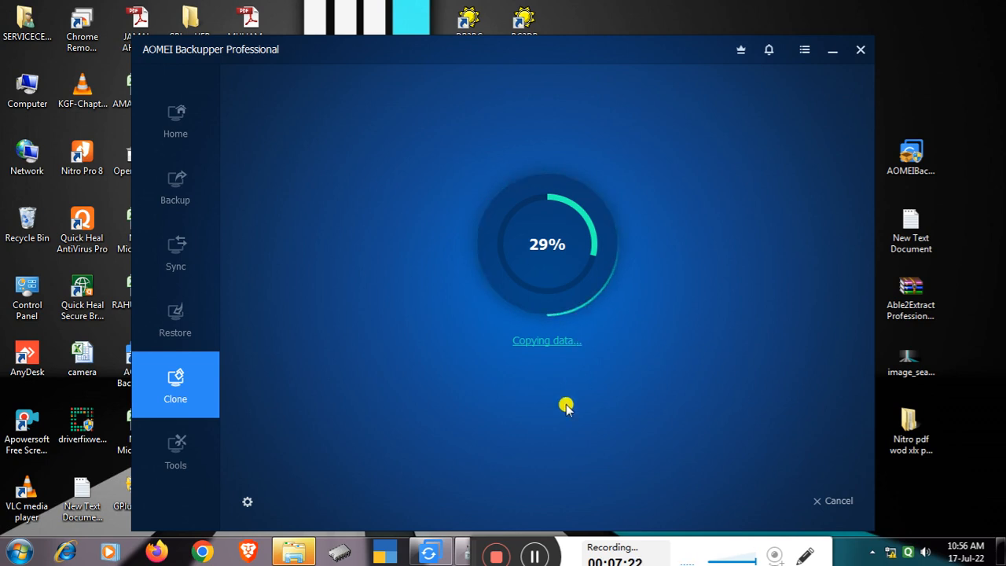
pyautogui.click(534, 557)
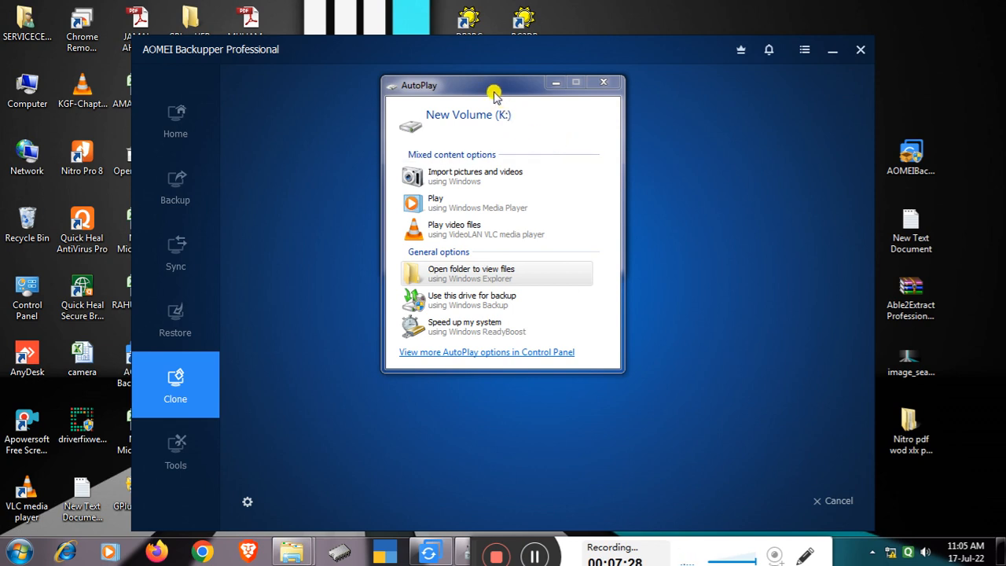
# - Move the New Volume (K:) AutoPlay window aside and examine the cloned partitions on Disk 1 in Disk Management
pyautogui.moveTo(494, 93); pyautogui.dragTo(738, 103)
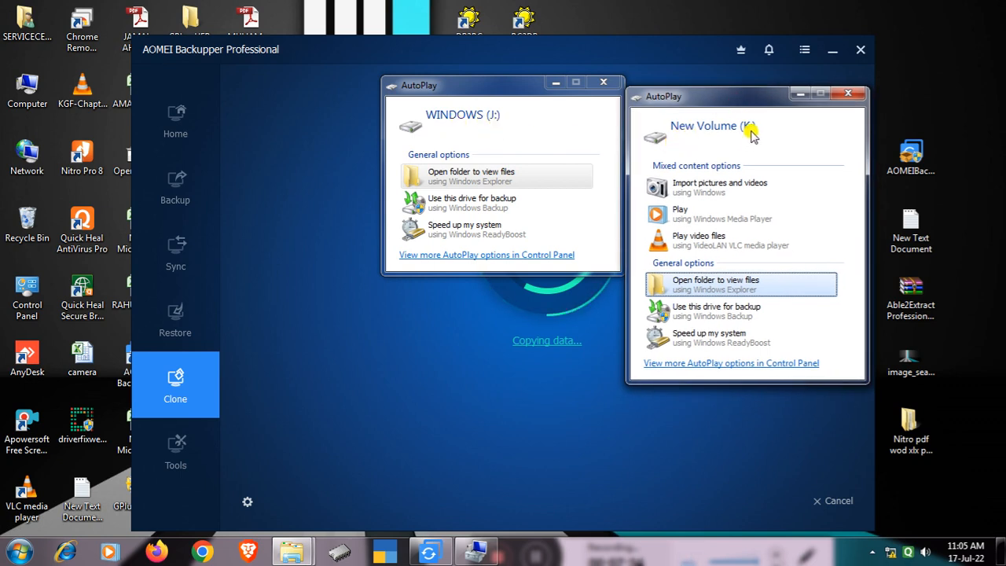
pyautogui.click(476, 553)
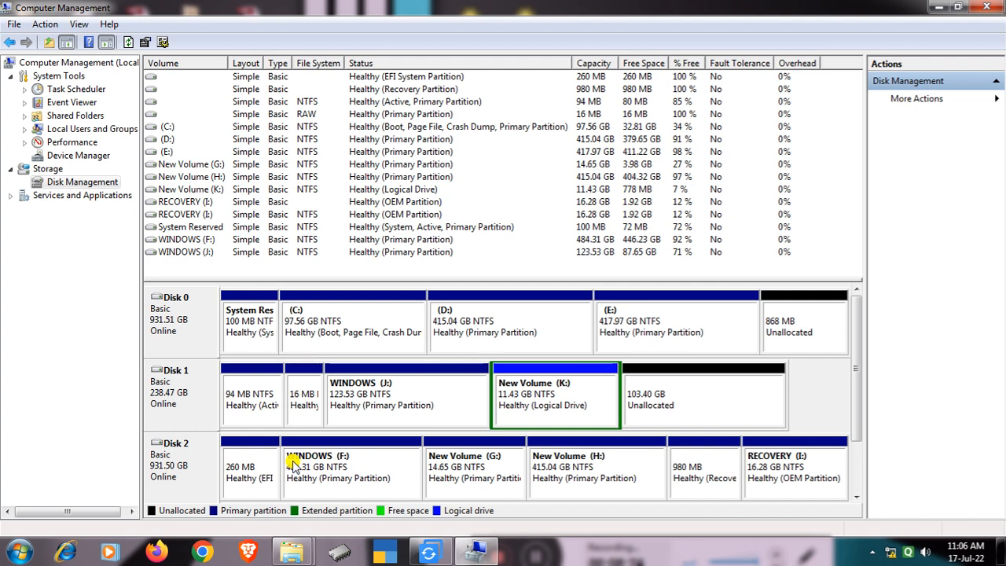
# - Compare the drives listed in the Computer window with the partition layout of Disk 1 and Disk 2 in Disk Management
pyautogui.click(936, 7)
pyautogui.doubleClick(25, 88)
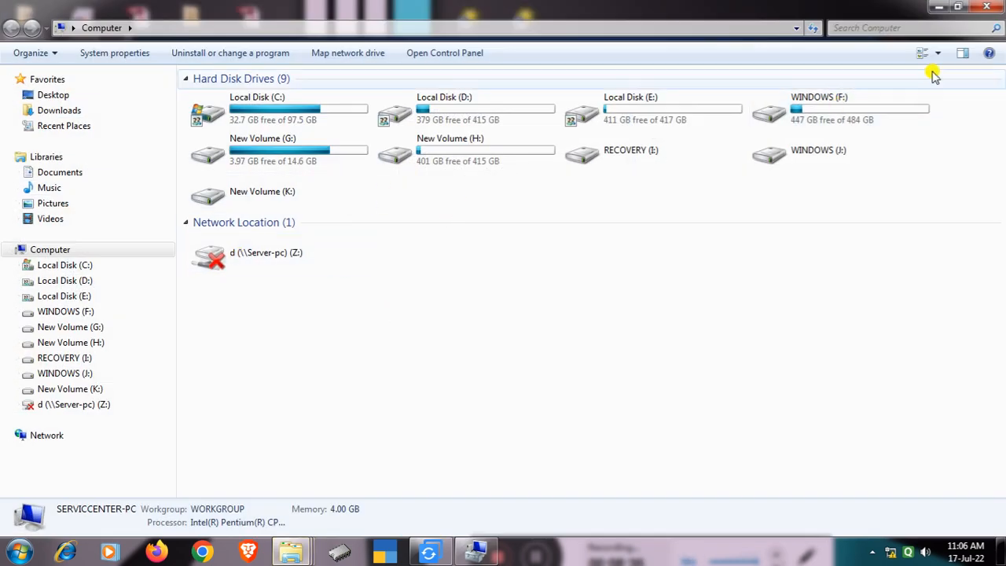
pyautogui.click(936, 7)
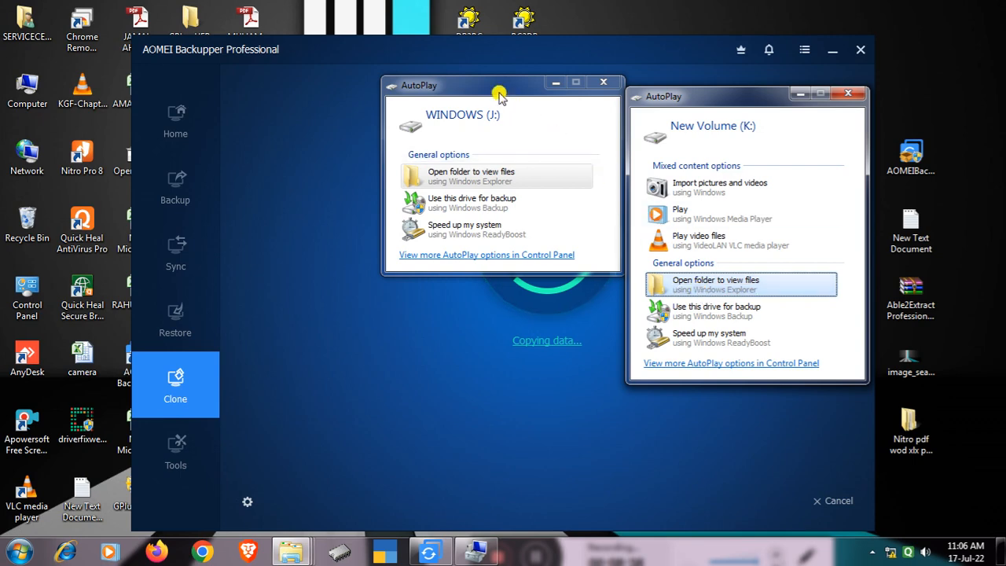
pyautogui.click(471, 552)
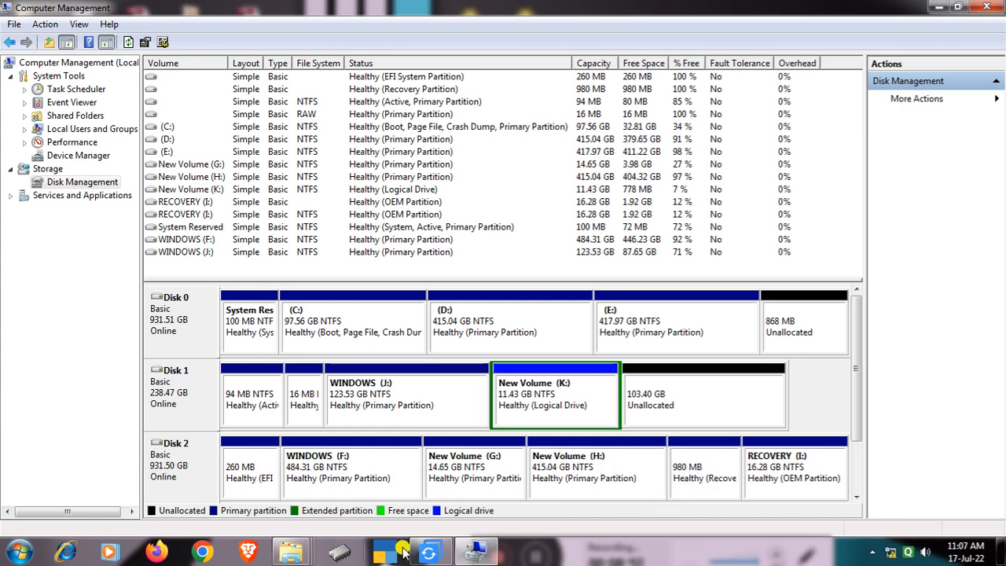
pyautogui.moveTo(293, 554)
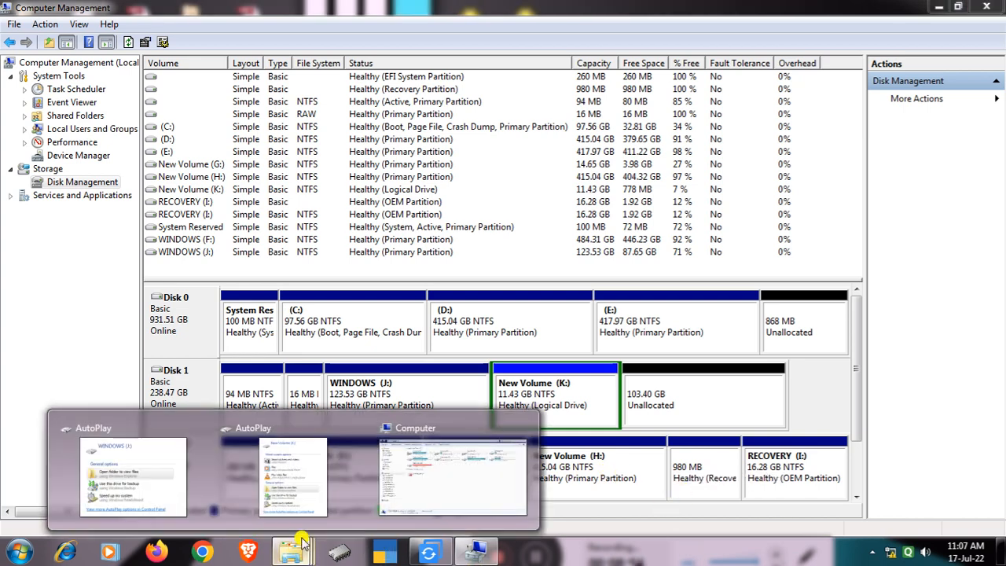
pyautogui.click(424, 487)
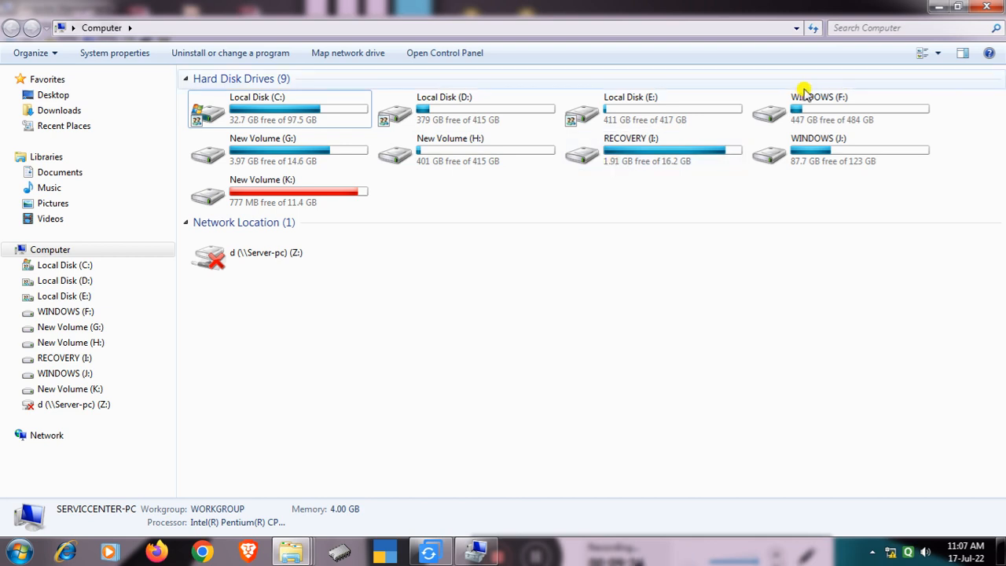
pyautogui.click(938, 6)
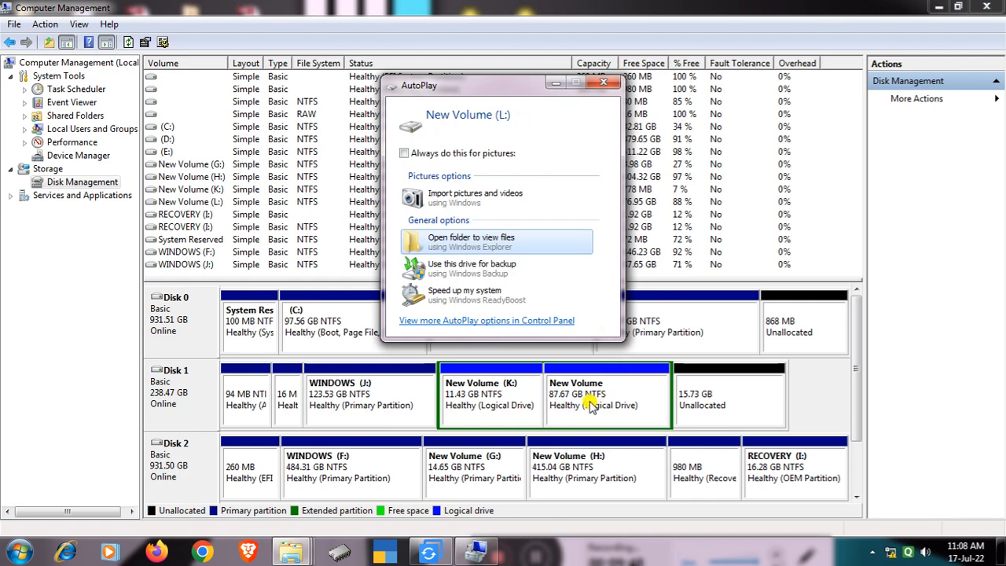
# - Dismiss the AutoPlay windows for the J:, K:, L: and M: volumes and bring the clone progress back into view
pyautogui.click(603, 83)
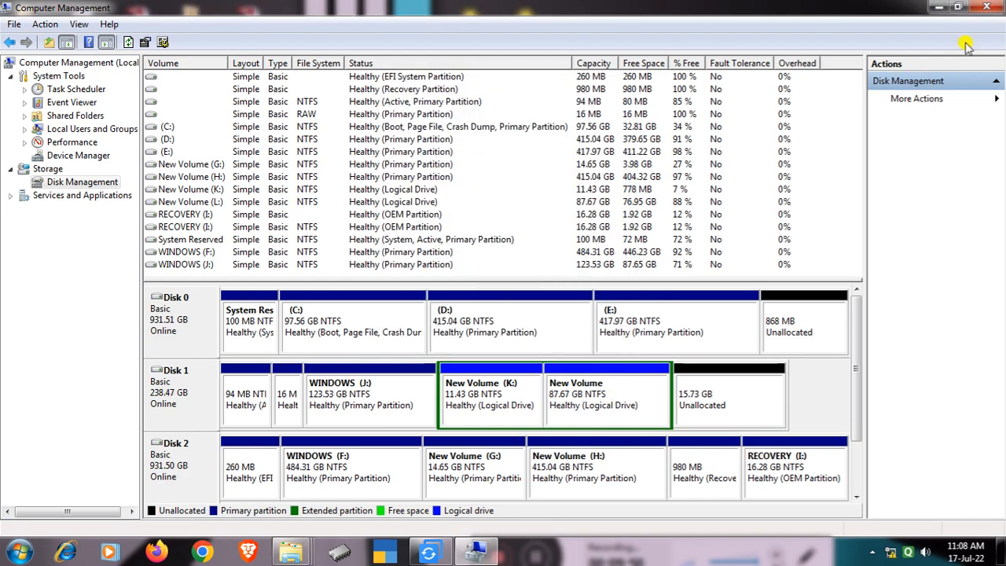
pyautogui.click(942, 7)
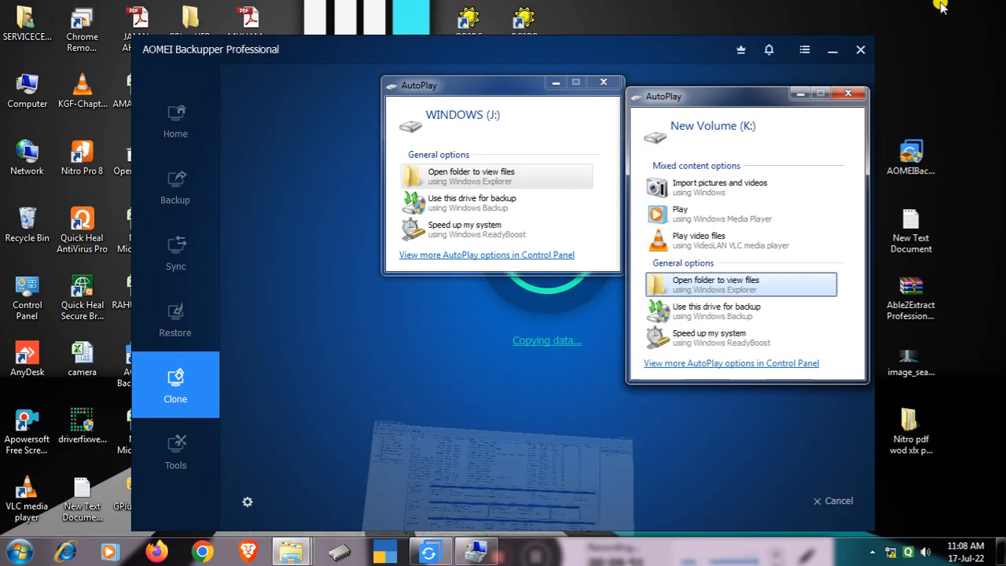
pyautogui.click(851, 99)
pyautogui.click(603, 83)
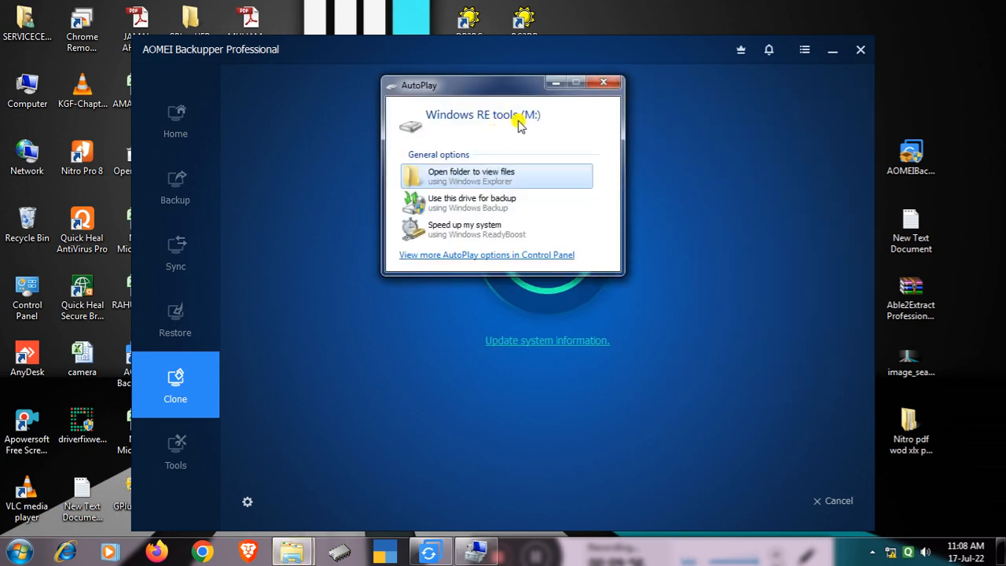
pyautogui.click(612, 84)
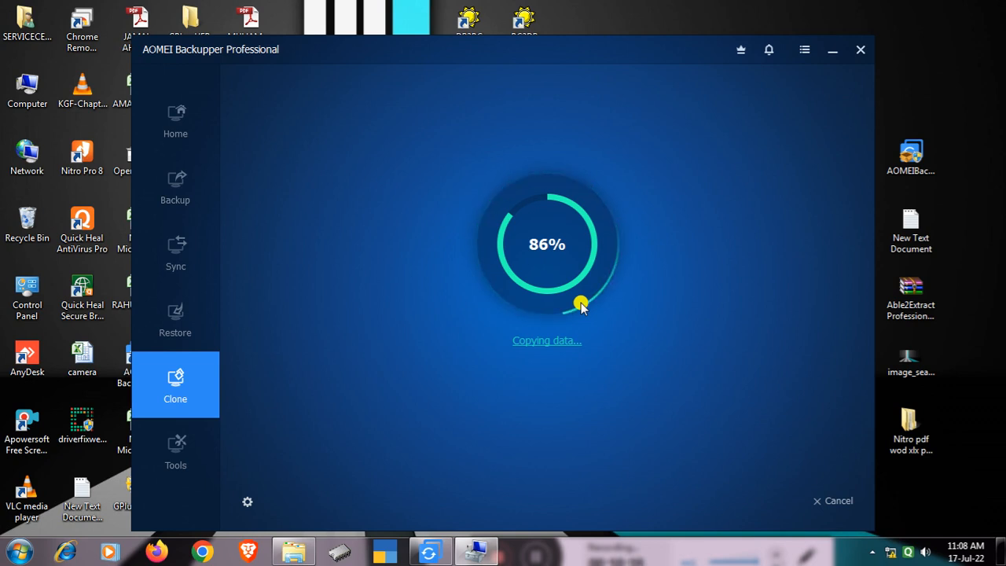
pyautogui.hotkey('alt', 'Tab')
pyautogui.hotkey('alt', 'Tab')
pyautogui.hotkey('alt', 'Tab')
pyautogui.hotkey('alt', 'Tab')
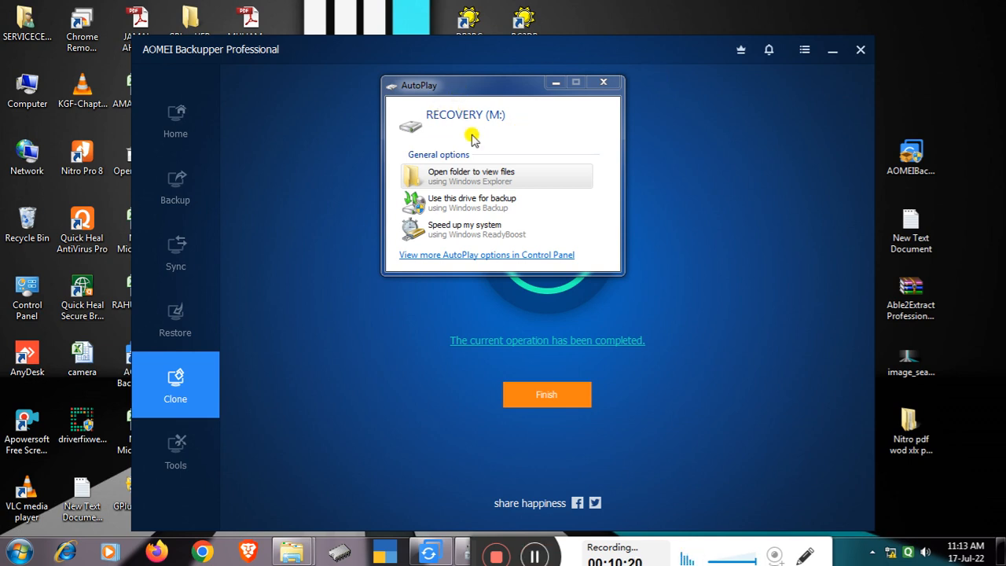
# - Dismiss the RECOVERY (M:) AutoPlay window and examine the cloned partitions on Disk 1 in Disk Management
pyautogui.click(603, 84)
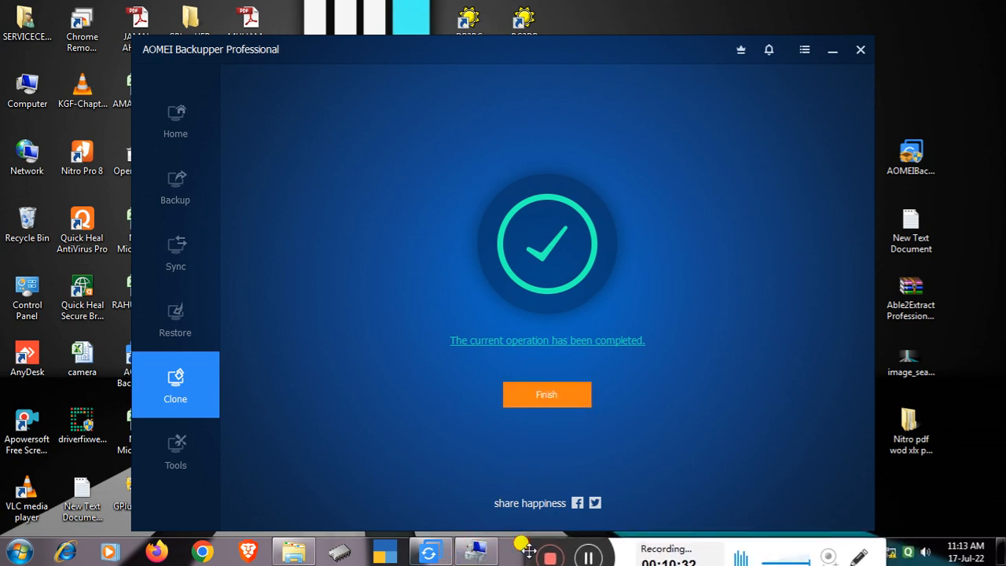
pyautogui.moveTo(485, 556)
pyautogui.click(481, 420)
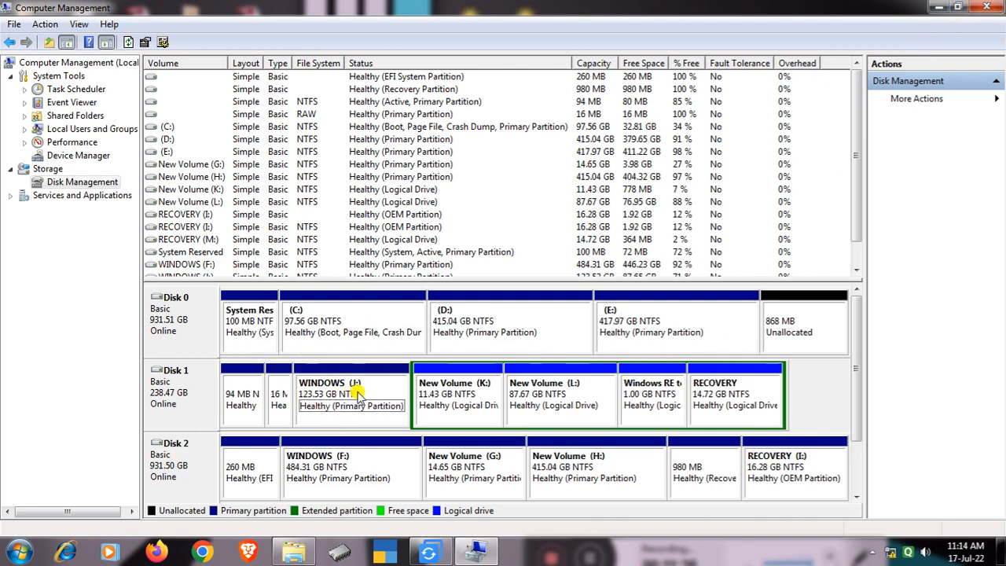
pyautogui.click(330, 393)
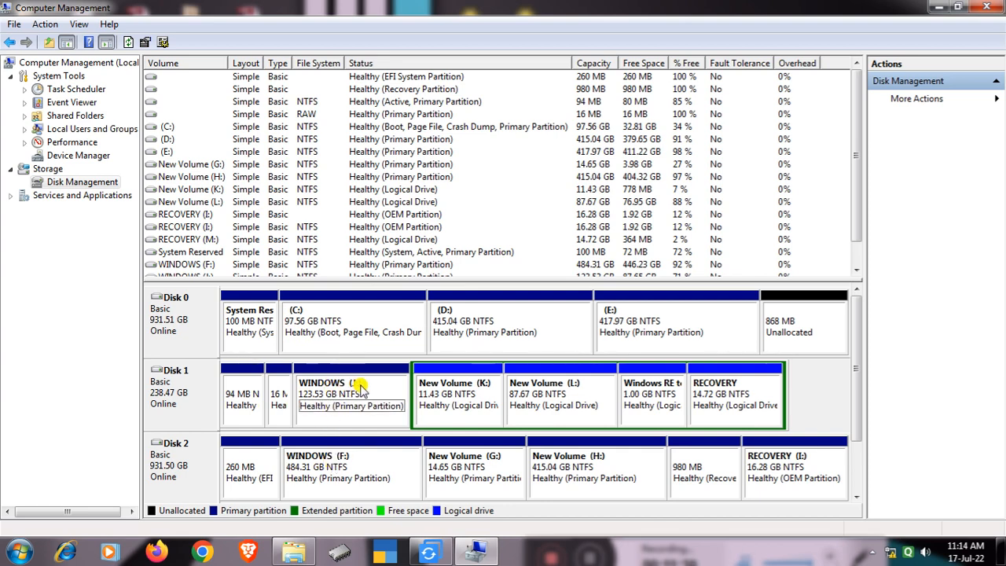
# - Compare the size and free space of WINDOWS (F:) and WINDOWS (J:) between the Computer window and Disk Management
pyautogui.click(295, 553)
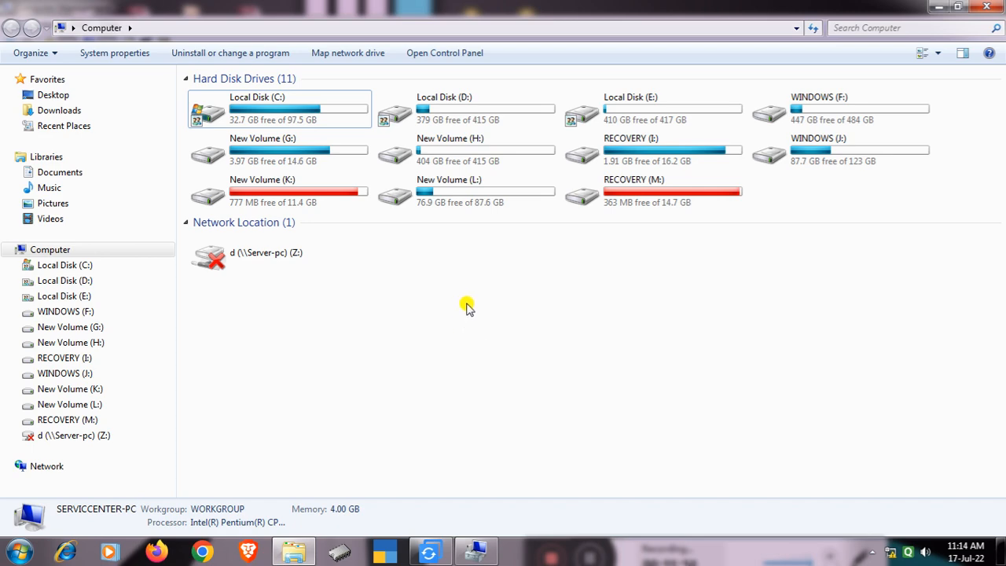
pyautogui.click(488, 554)
pyautogui.click(489, 554)
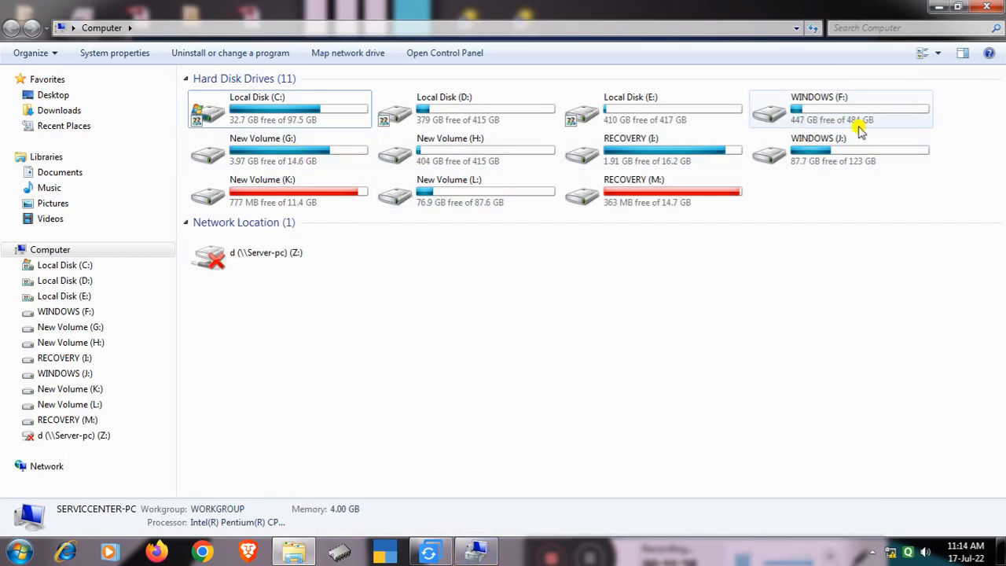
pyautogui.moveTo(862, 119)
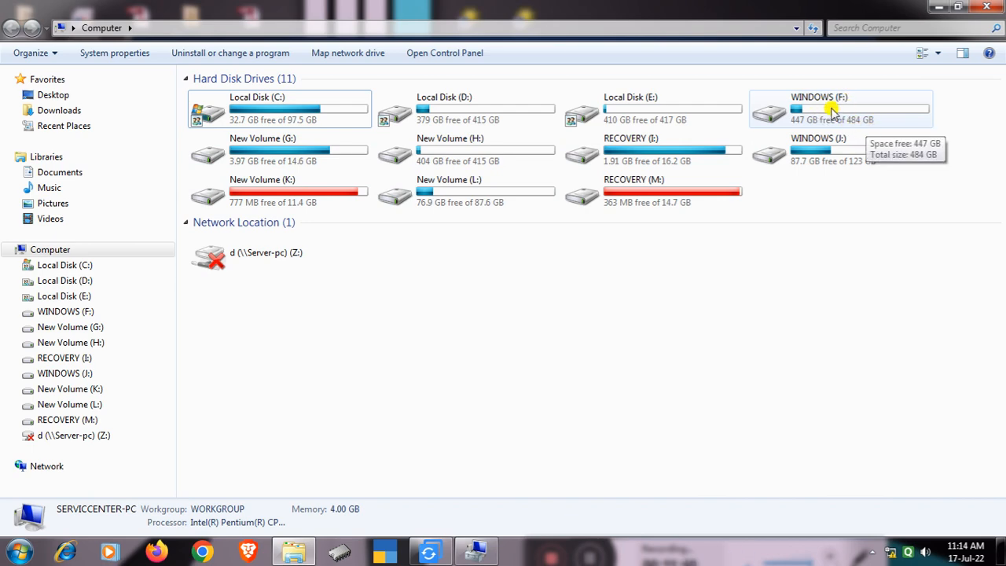
pyautogui.click(478, 555)
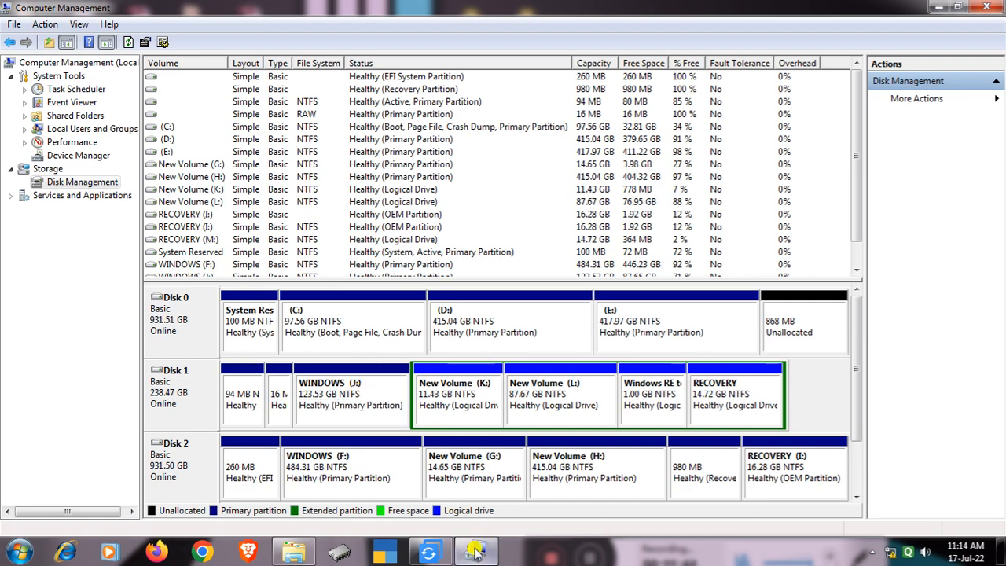
pyautogui.click(475, 550)
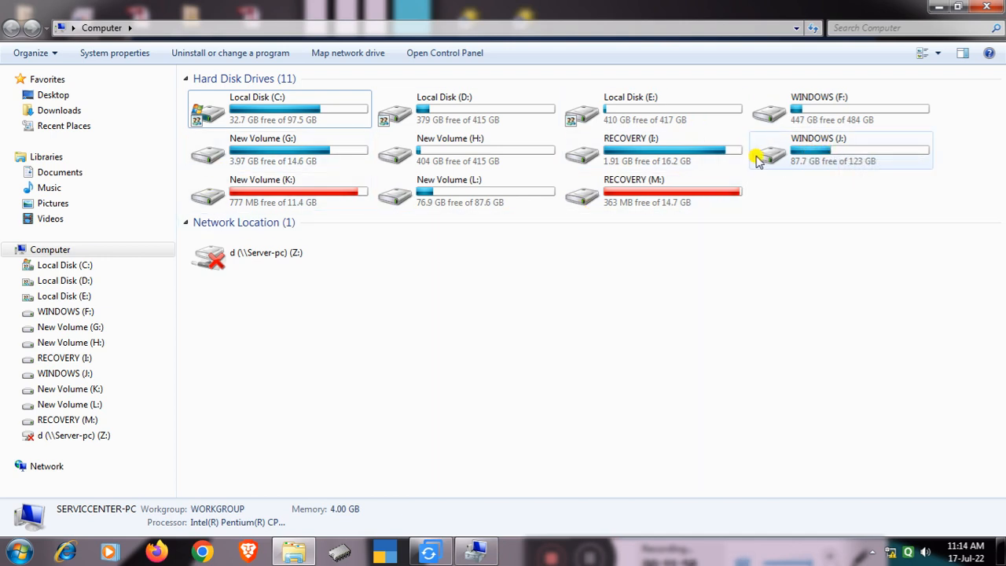
# - Close the Computer window, finish the completed clone operation and exit AOMEI Backupper
pyautogui.click(993, 7)
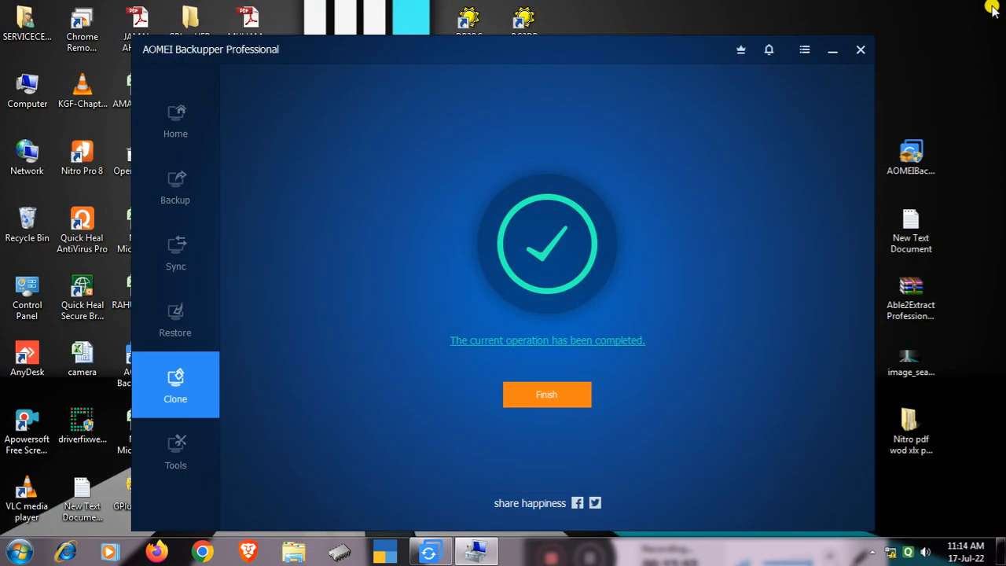
pyautogui.click(542, 397)
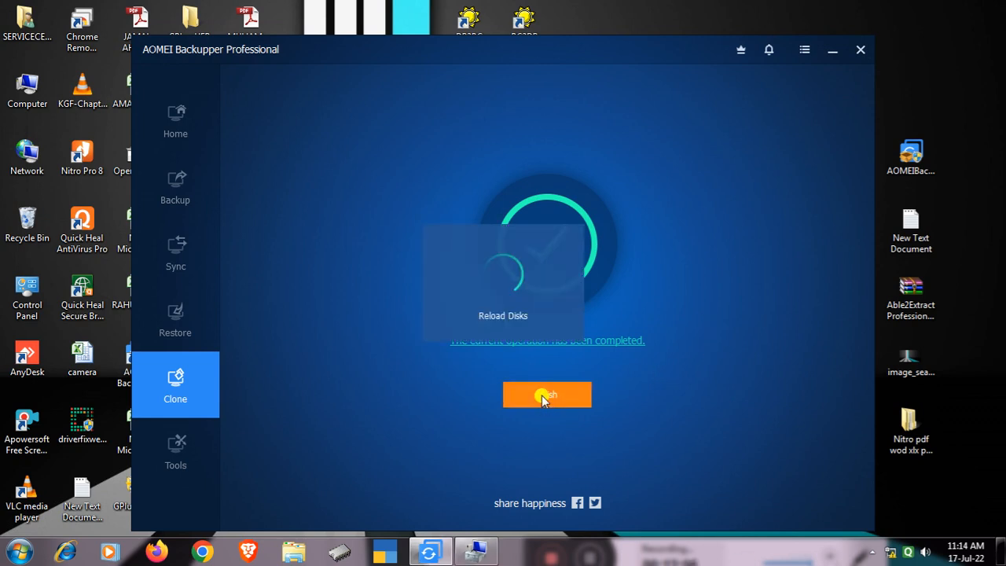
pyautogui.click(859, 48)
# - Review the drives in the Computer window and the final disk layout in Disk Management, closing both windows
pyautogui.doubleClick(27, 88)
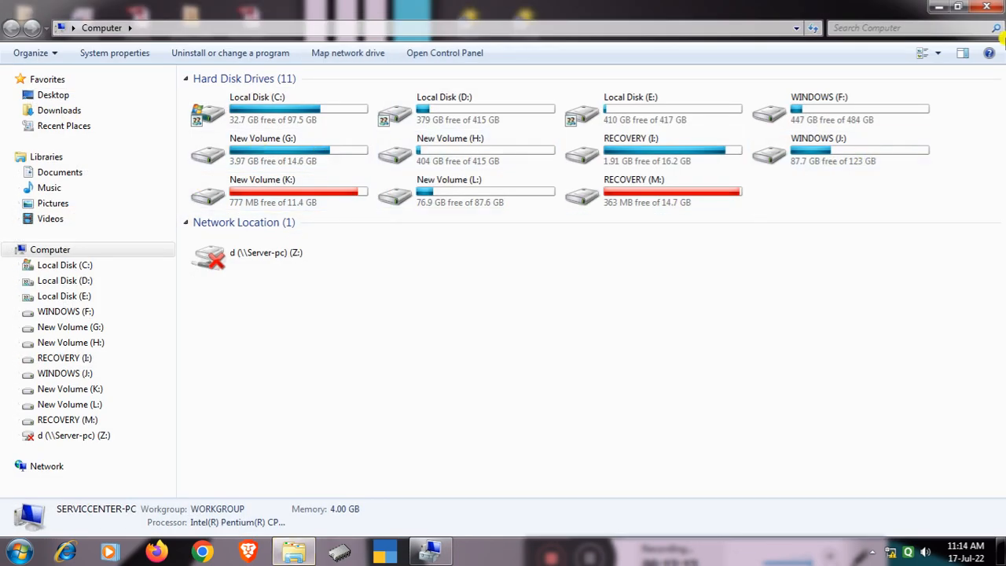
pyautogui.click(986, 7)
pyautogui.click(432, 553)
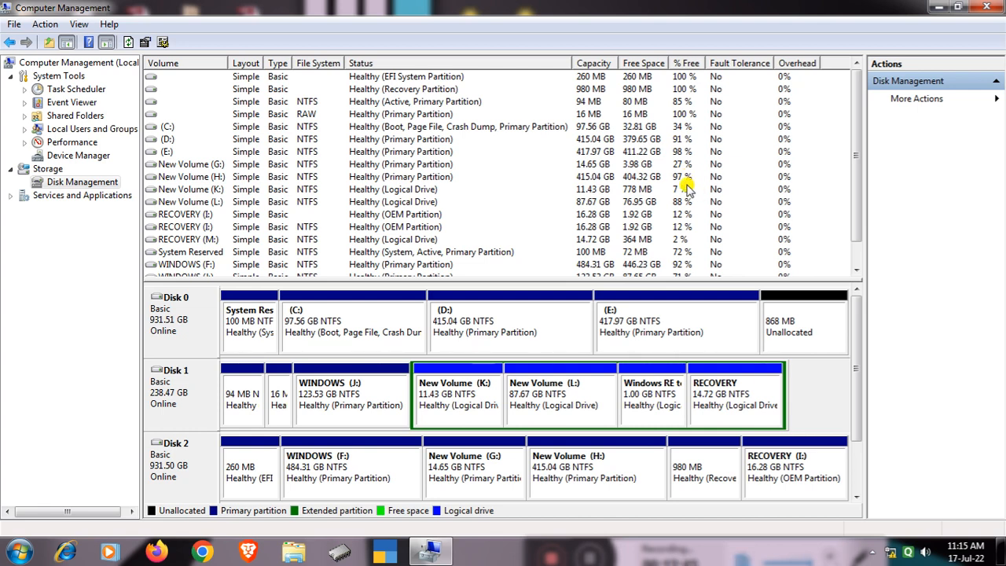
pyautogui.click(994, 7)
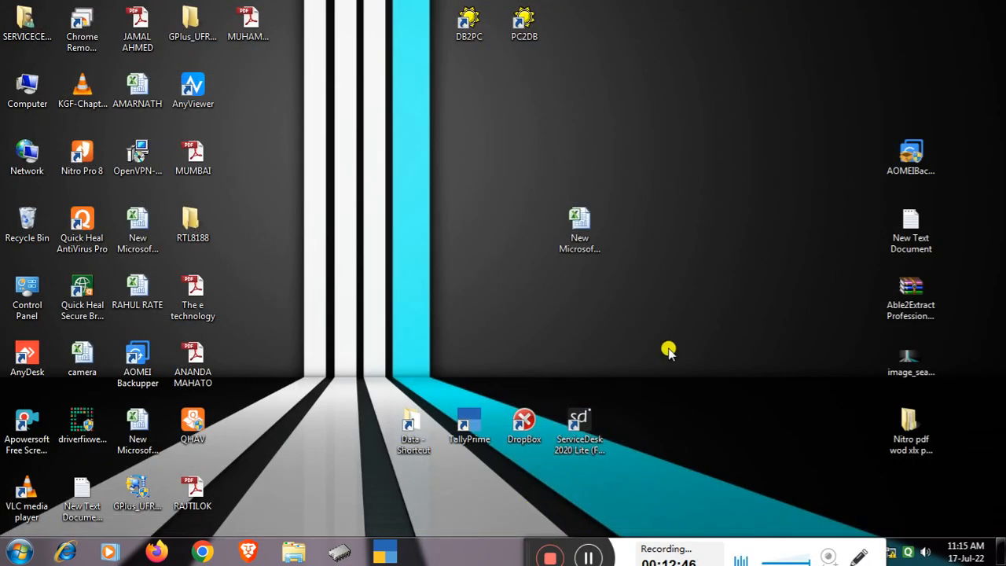